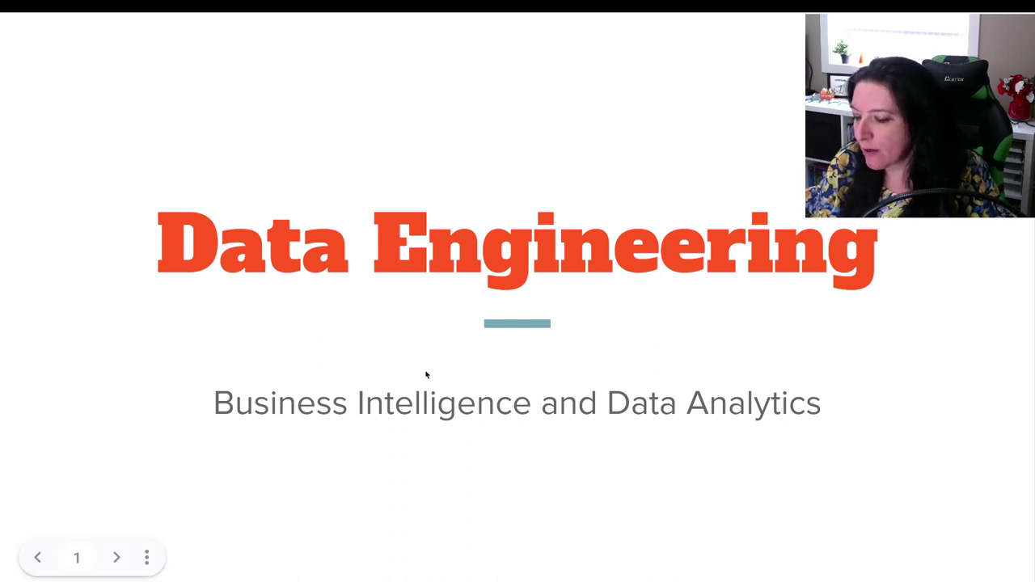
Present the slides from the title through the ETL overview to the survey questions 6 to 15, and exit the slideshow.
click(435, 372)
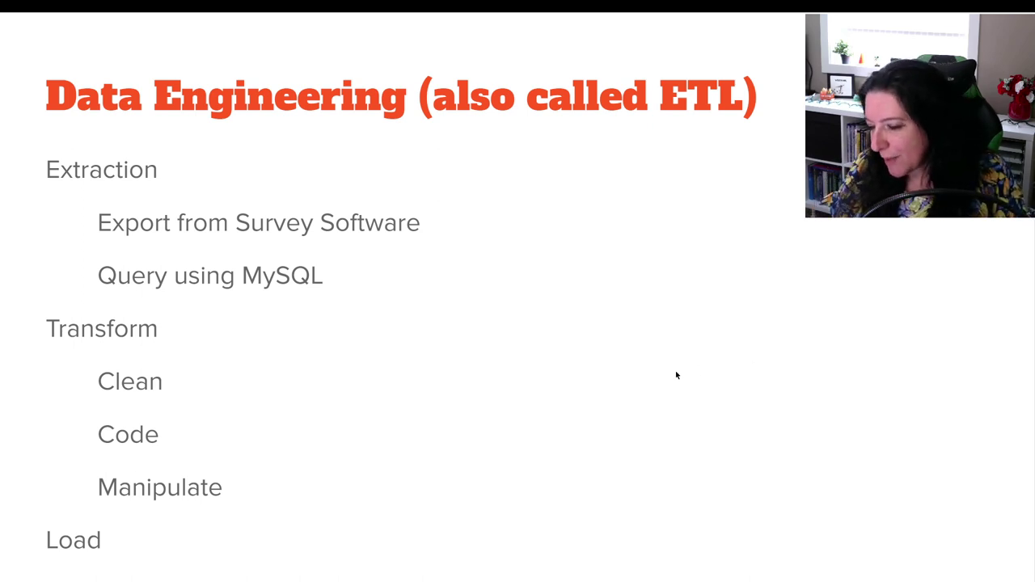
click(675, 373)
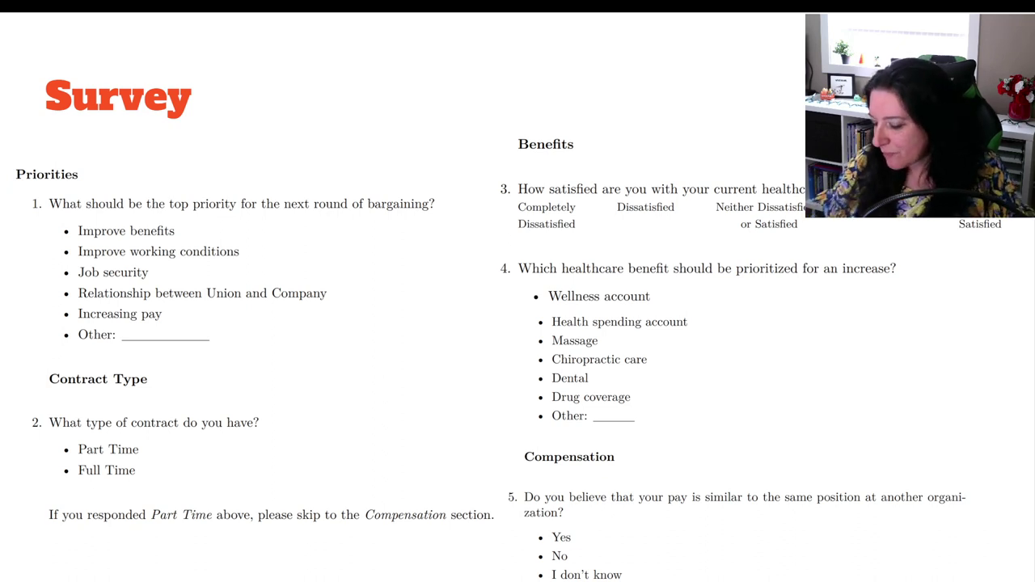
scroll(676, 359, down, 2)
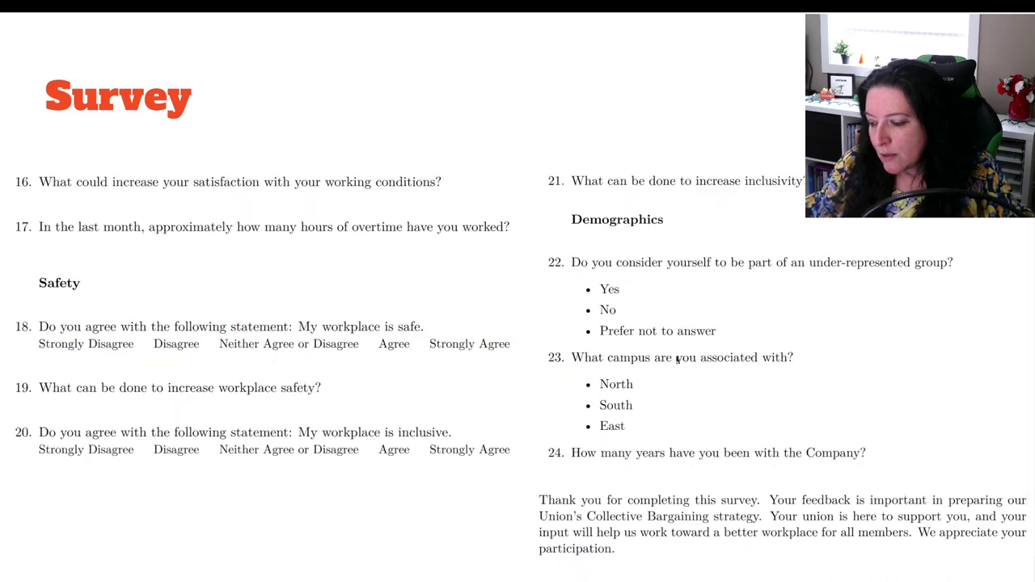
scroll(677, 359, up, 1)
scroll(677, 359, up, 1)
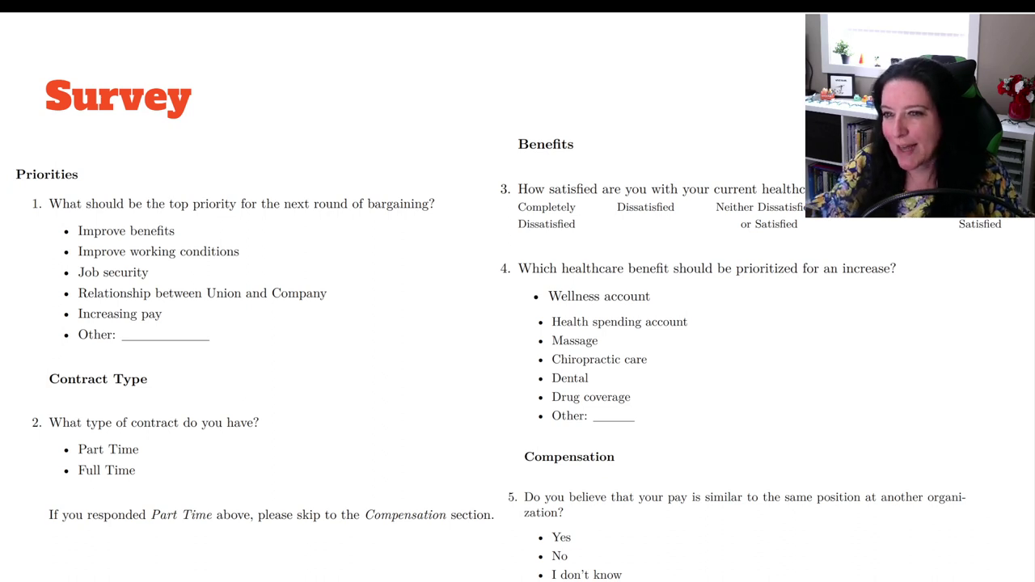
key(Right)
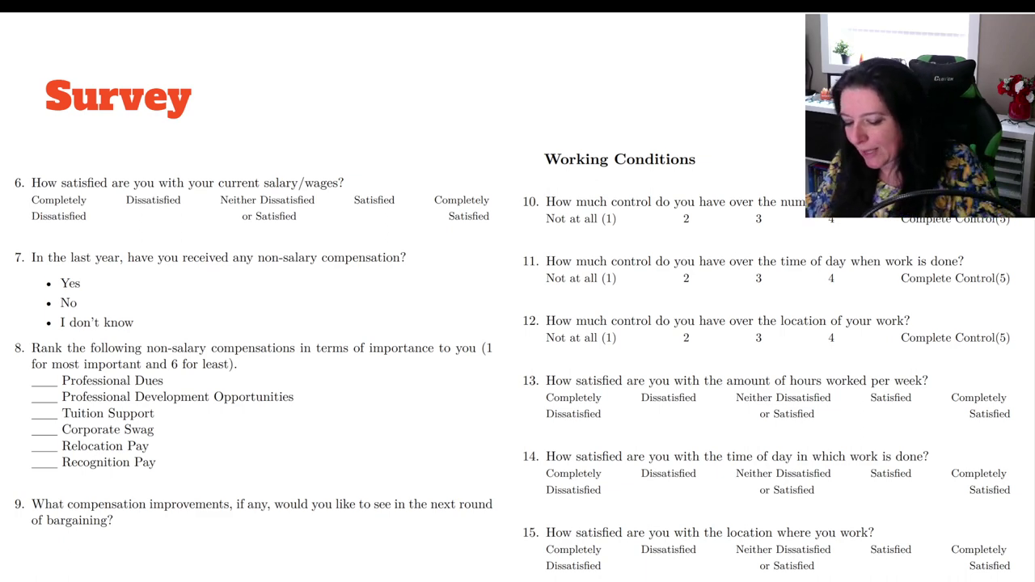
key(Escape)
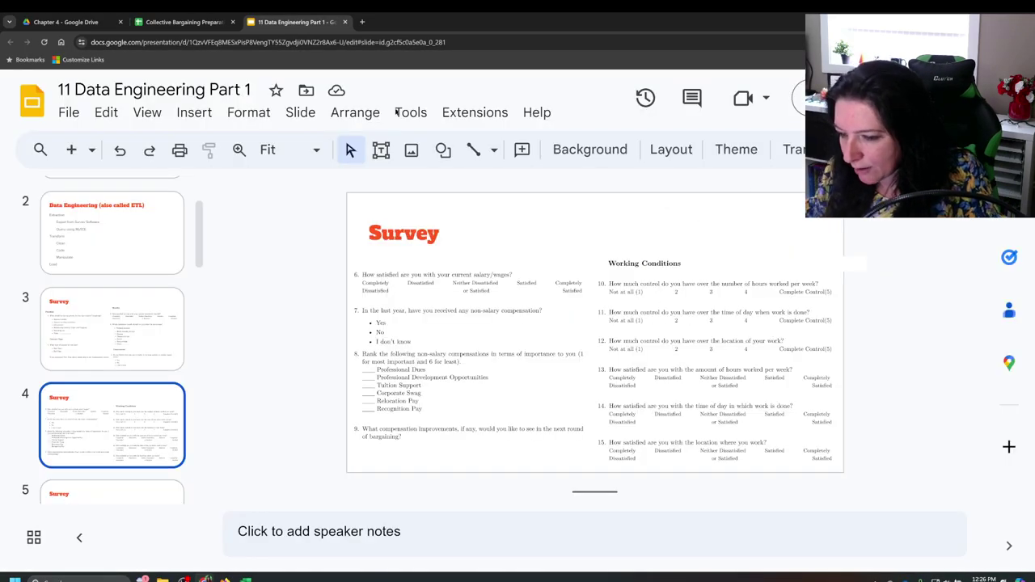
Open the Collective Bargaining Preparation form from the Chapter 4 Drive folder and review its introduction and Priorities section.
click(178, 23)
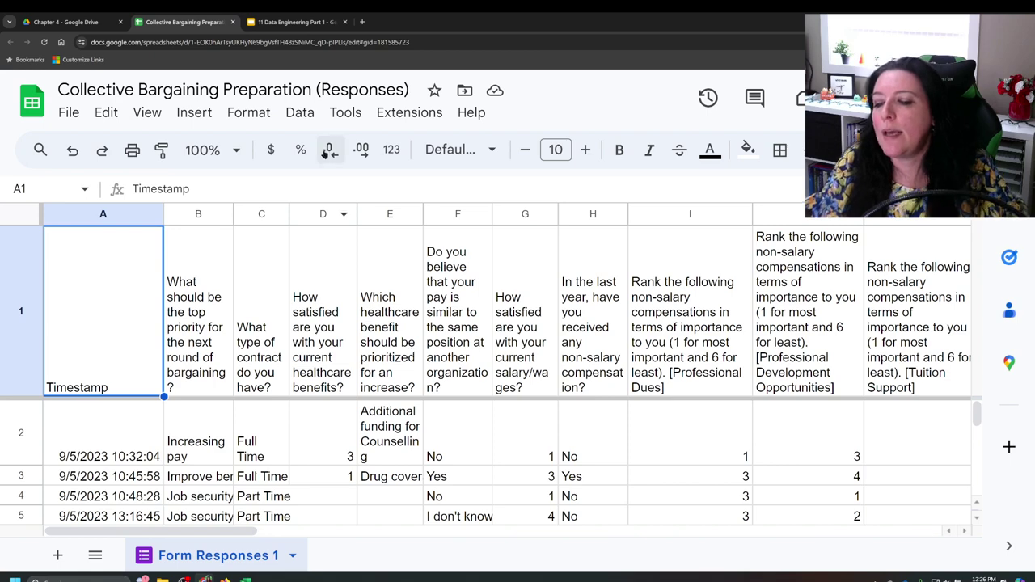
click(85, 22)
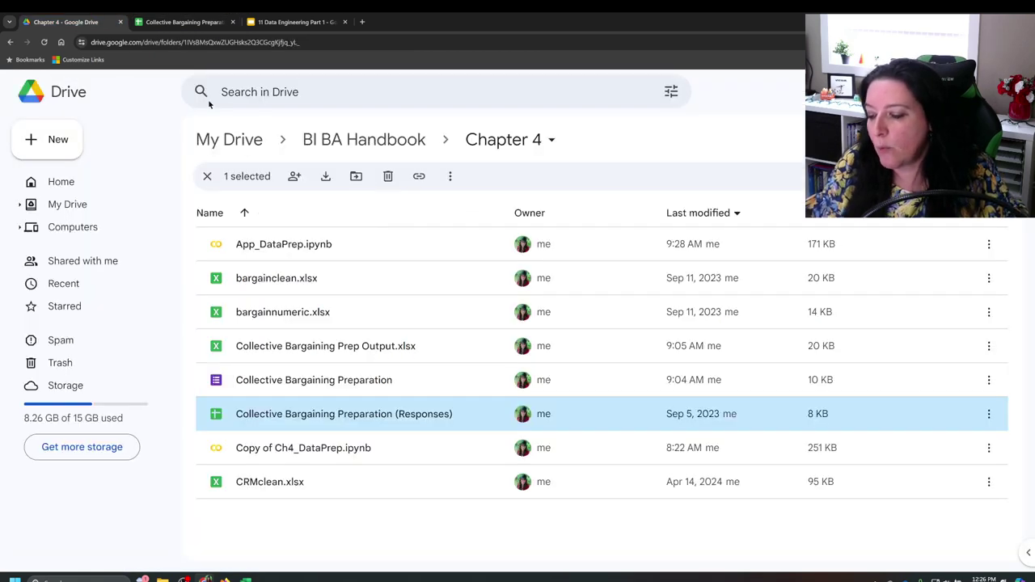
double_click(306, 383)
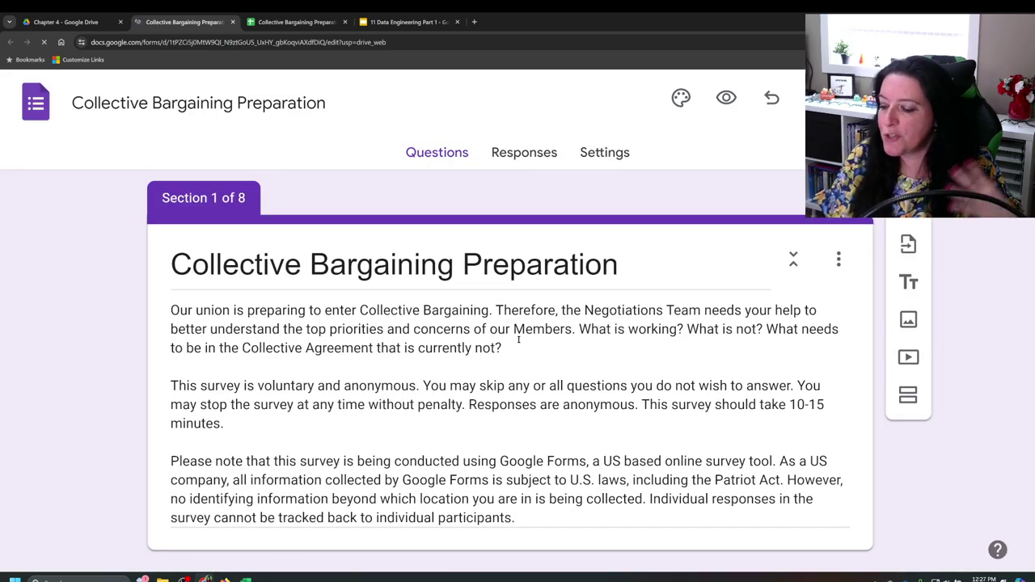
scroll(518, 341, down, 2)
scroll(518, 341, down, 7)
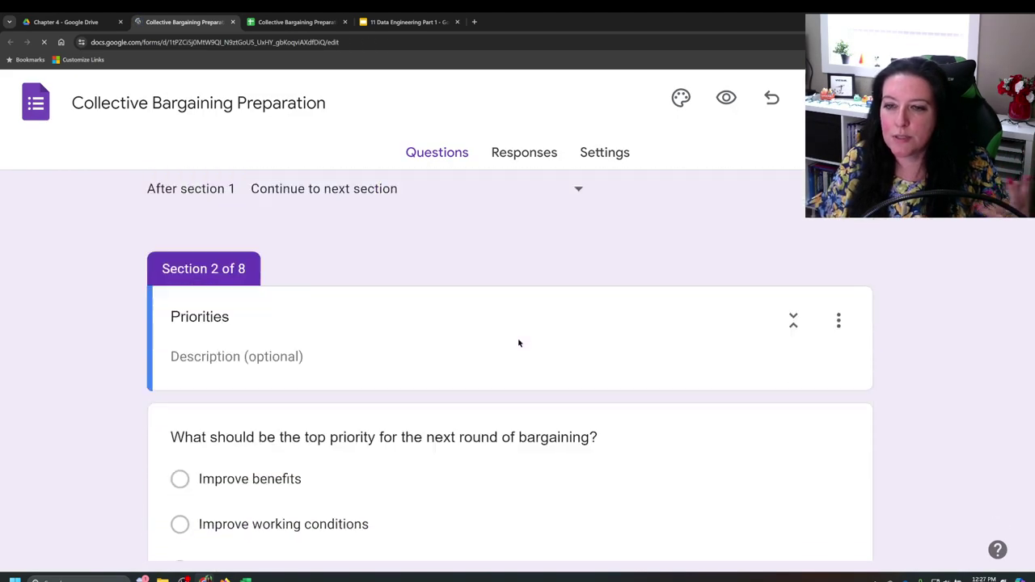
Compare the survey form with its responses spreadsheet and look over the spreadsheet's download formats.
click(289, 21)
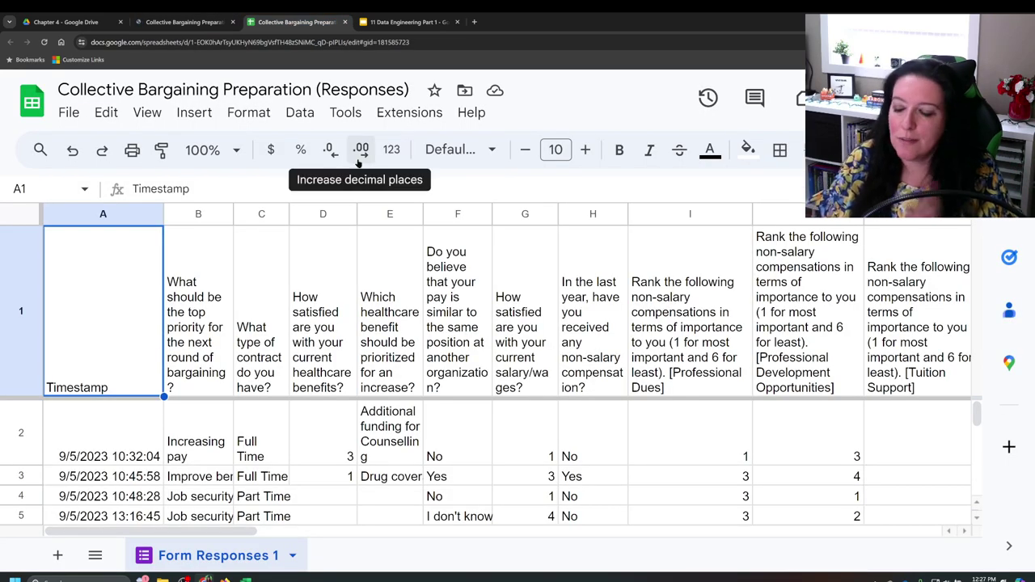
click(191, 22)
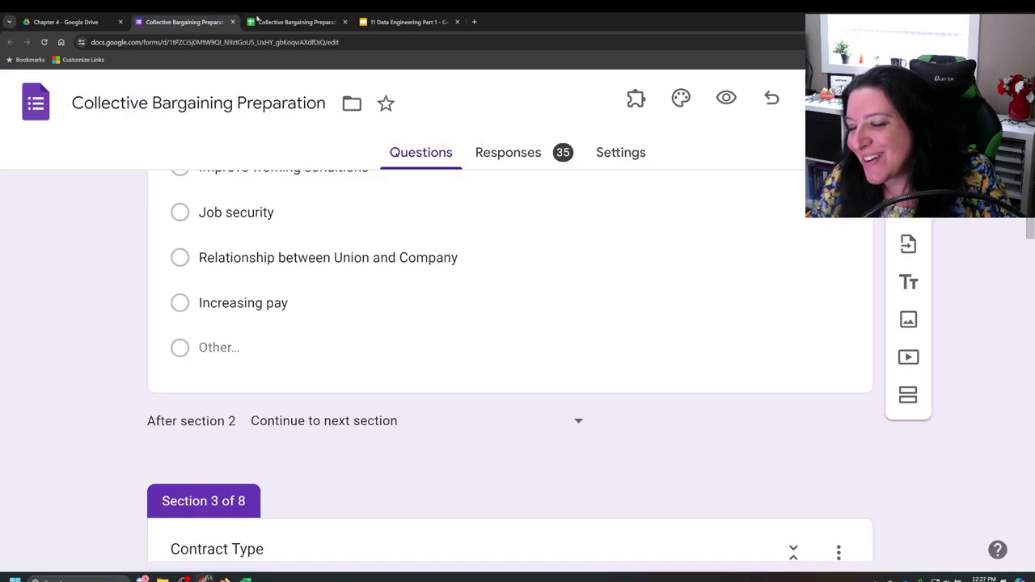
click(285, 19)
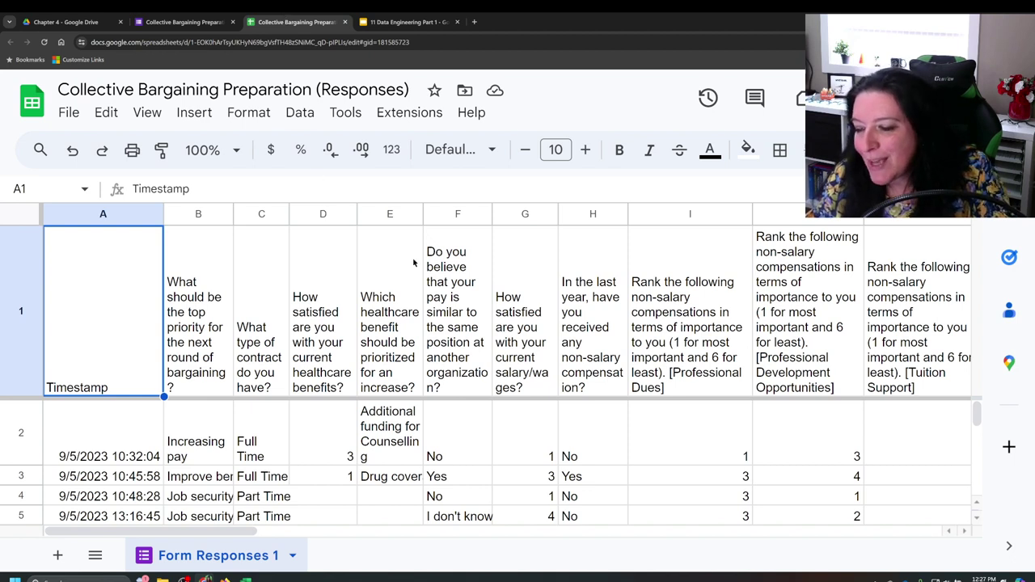
click(69, 113)
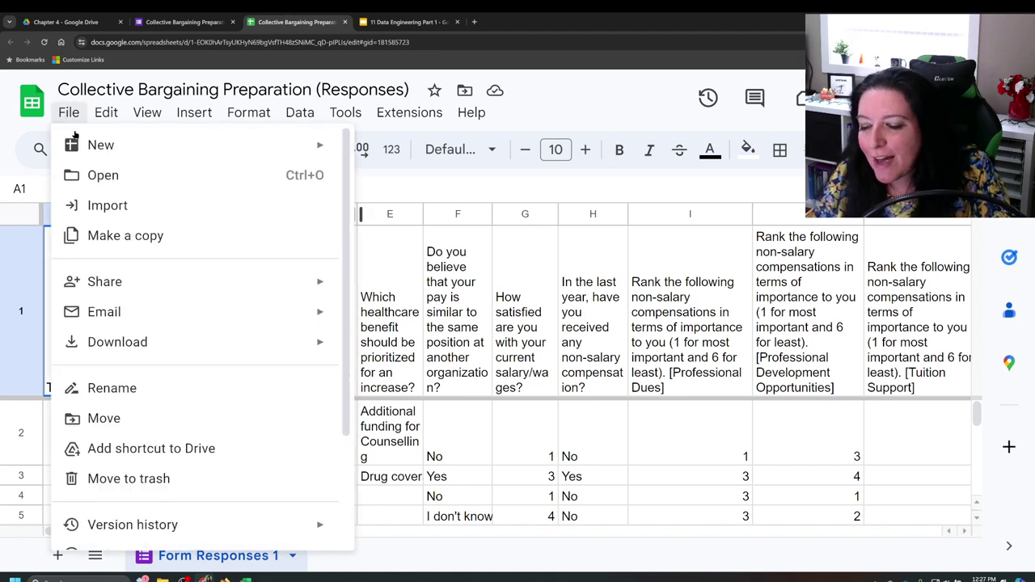
mouse_move(112, 354)
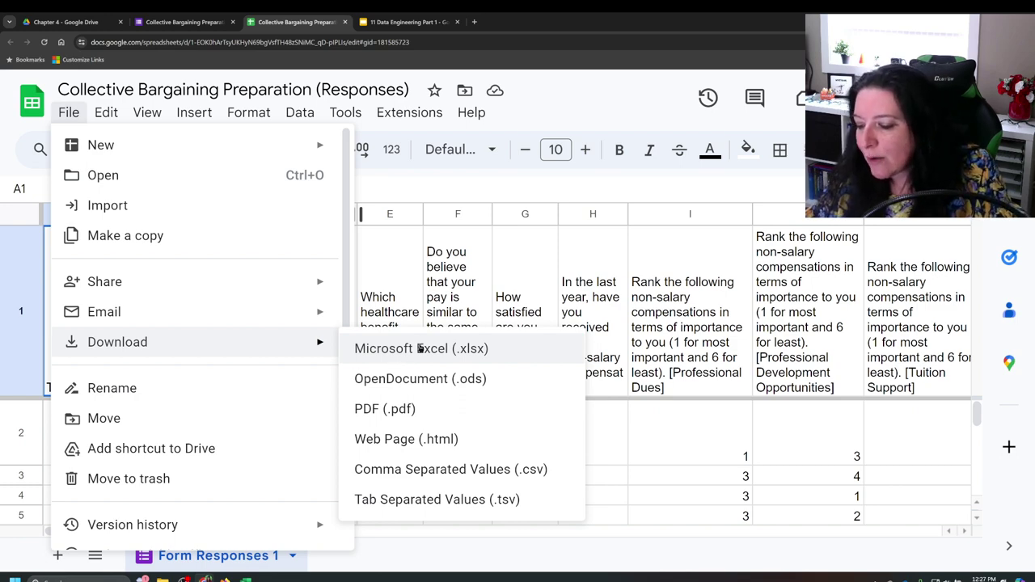
click(609, 321)
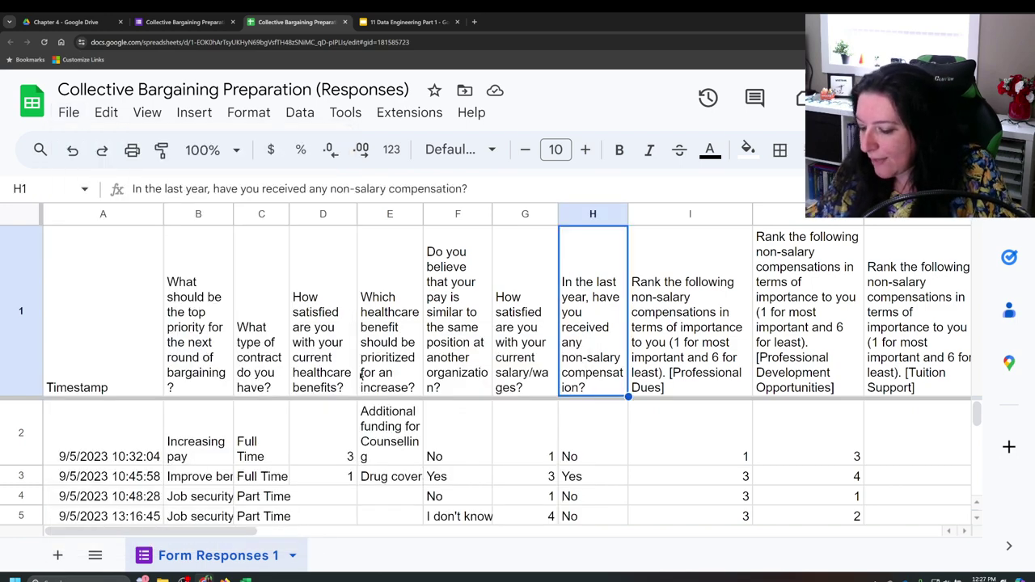
Switch to the Excel workbook Collective Bargaining Prep Output.xlsx and fill respondent numbers 1 to 24 down column A from row 3.
click(246, 580)
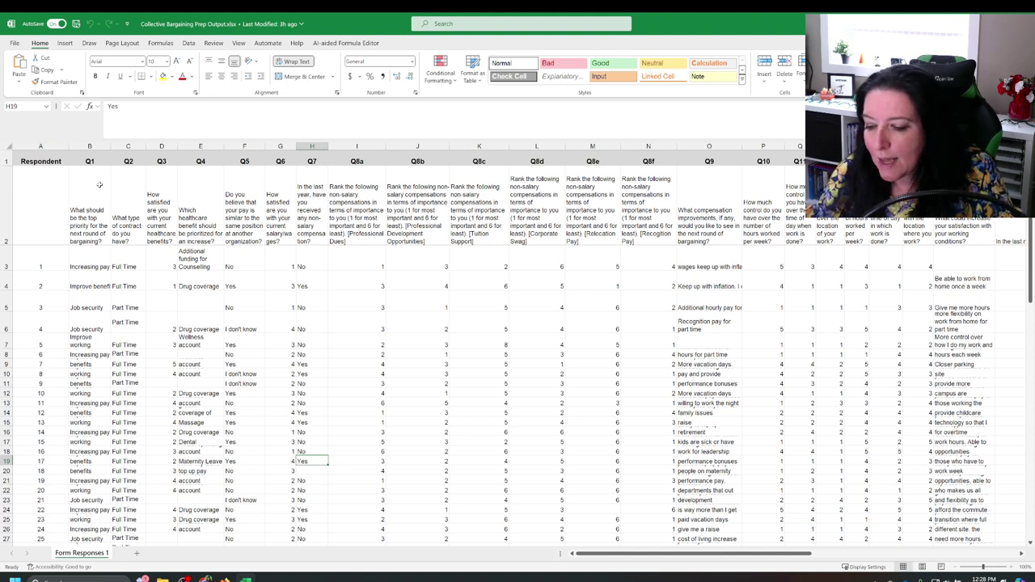
drag(37, 267, 33, 536)
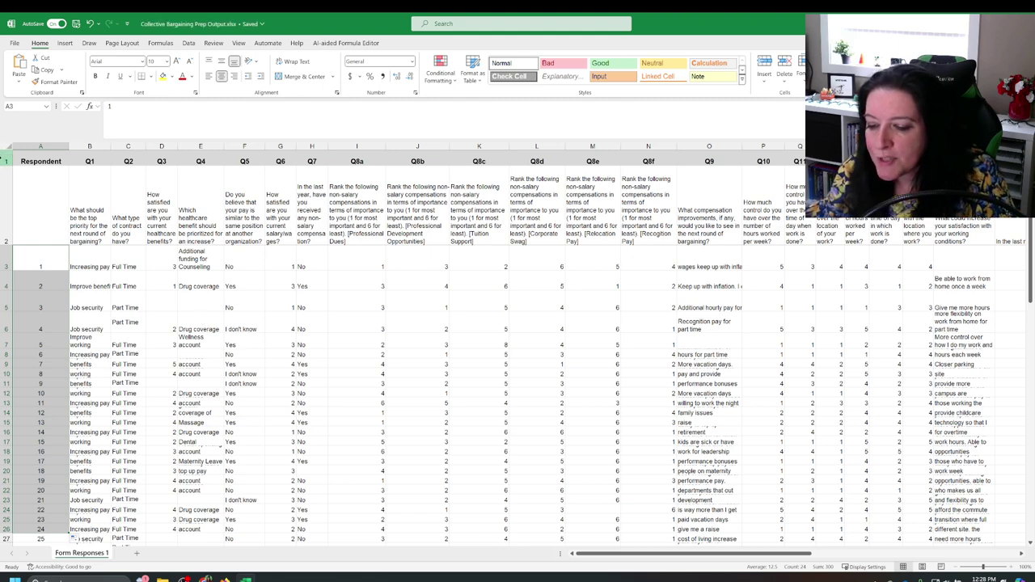
Examine the question-number header row and the question-text row below it, inspecting the Q1, Q2 and Q3 headers.
click(5, 161)
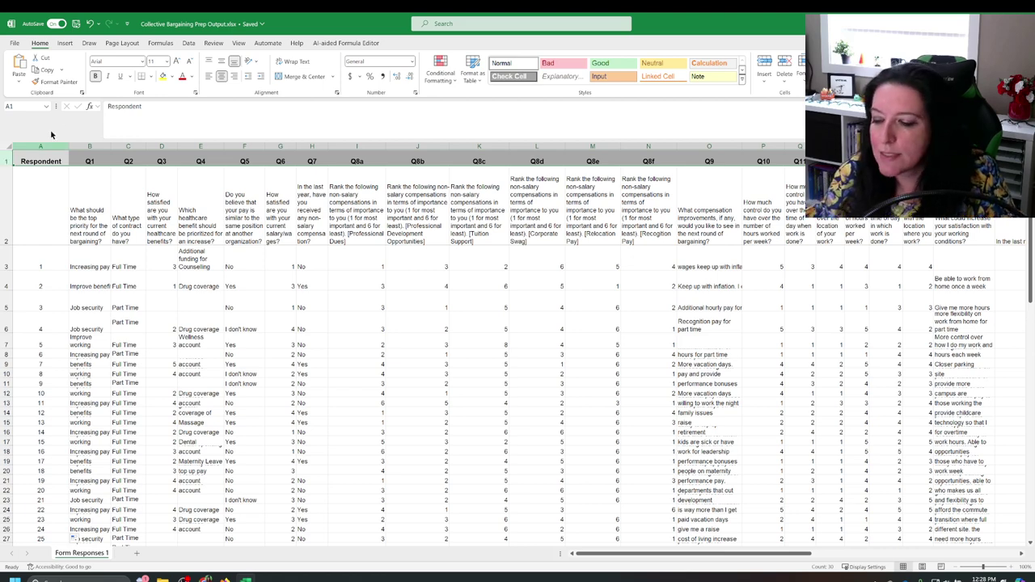
click(6, 196)
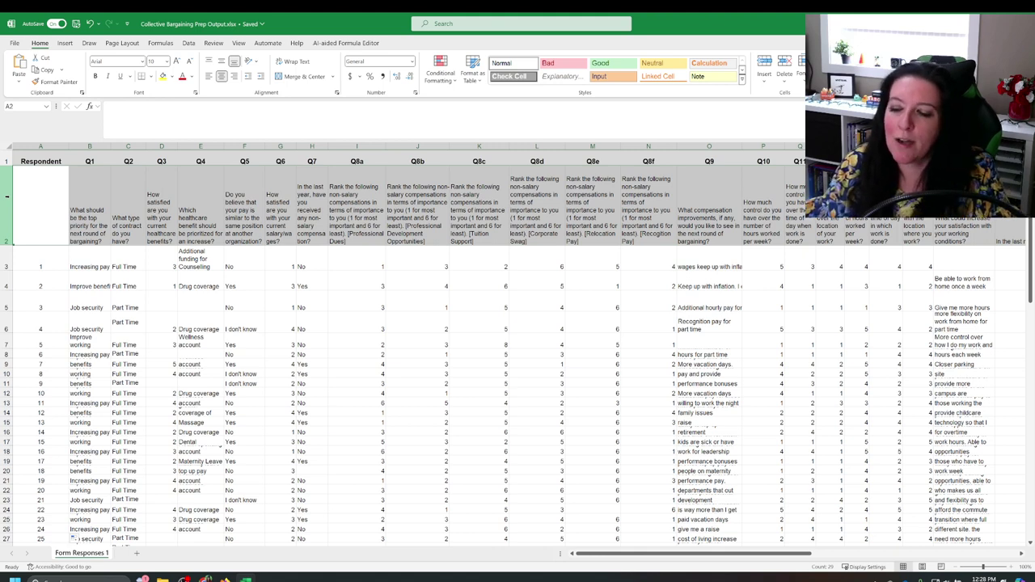
click(82, 209)
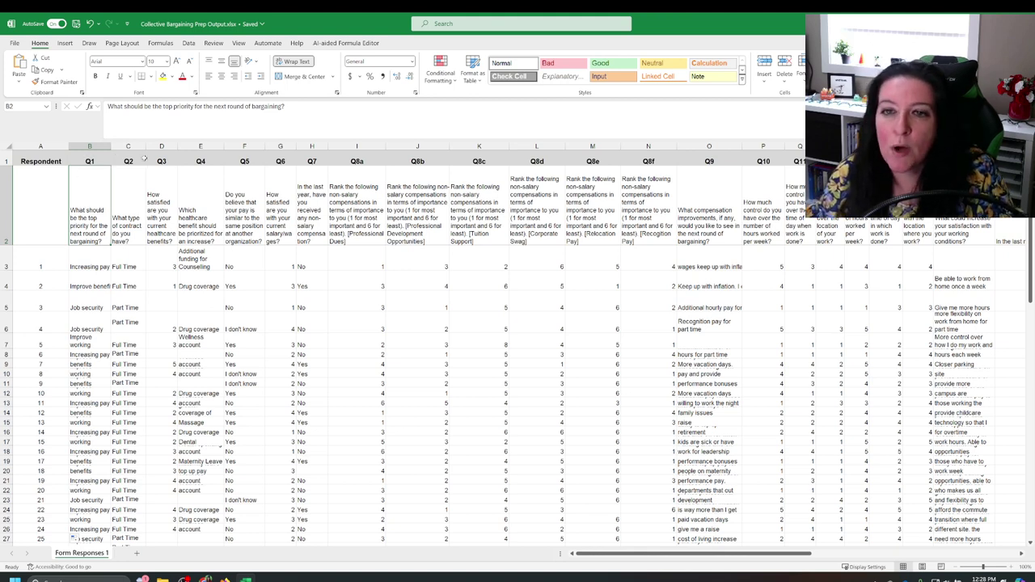
click(90, 162)
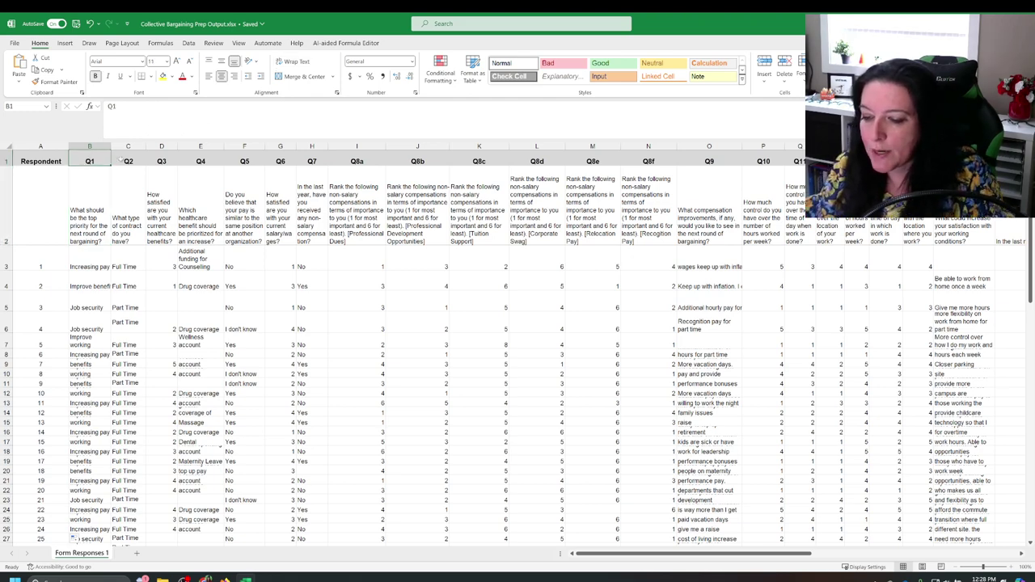
click(128, 161)
click(161, 161)
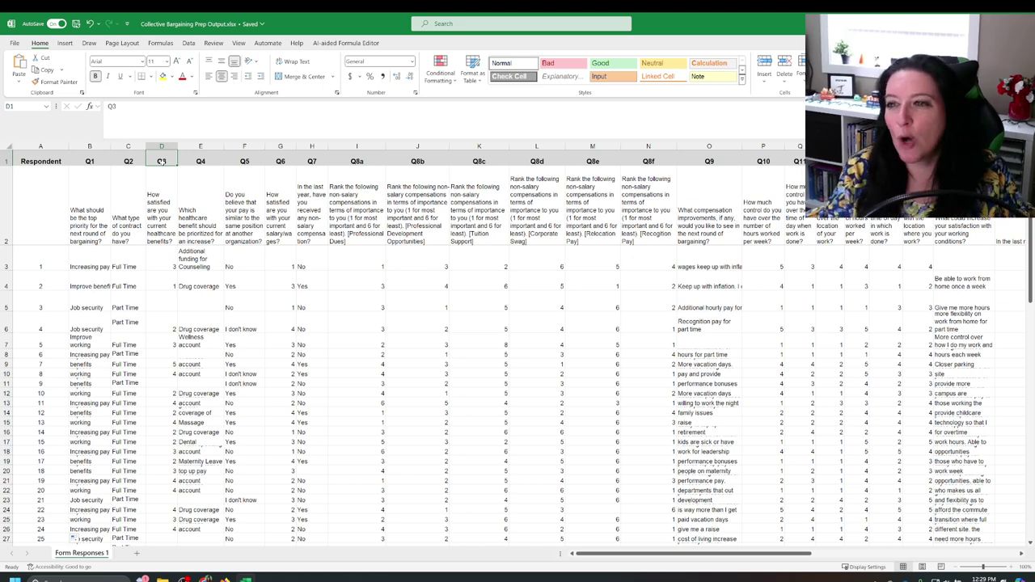
click(73, 162)
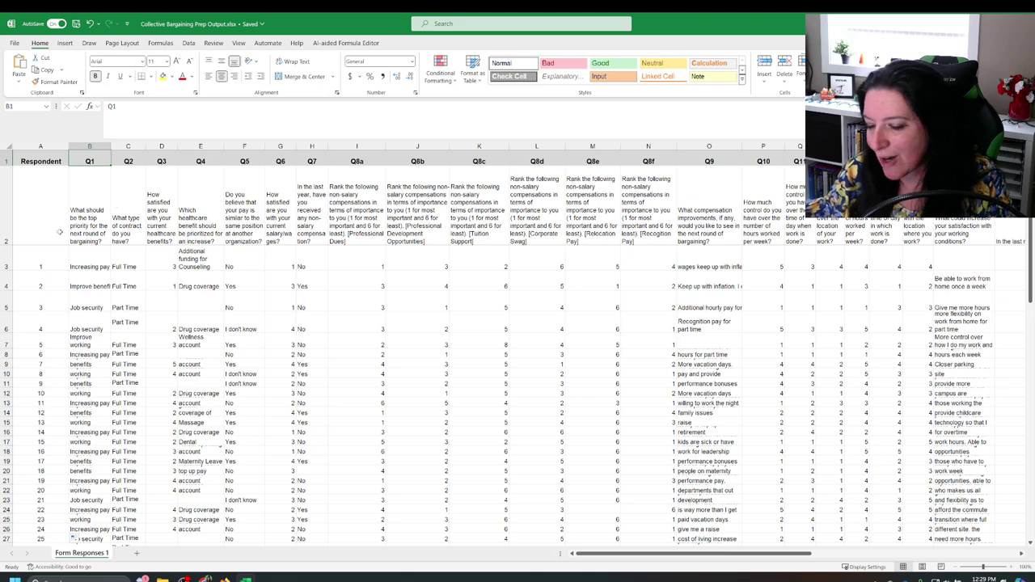
click(4, 205)
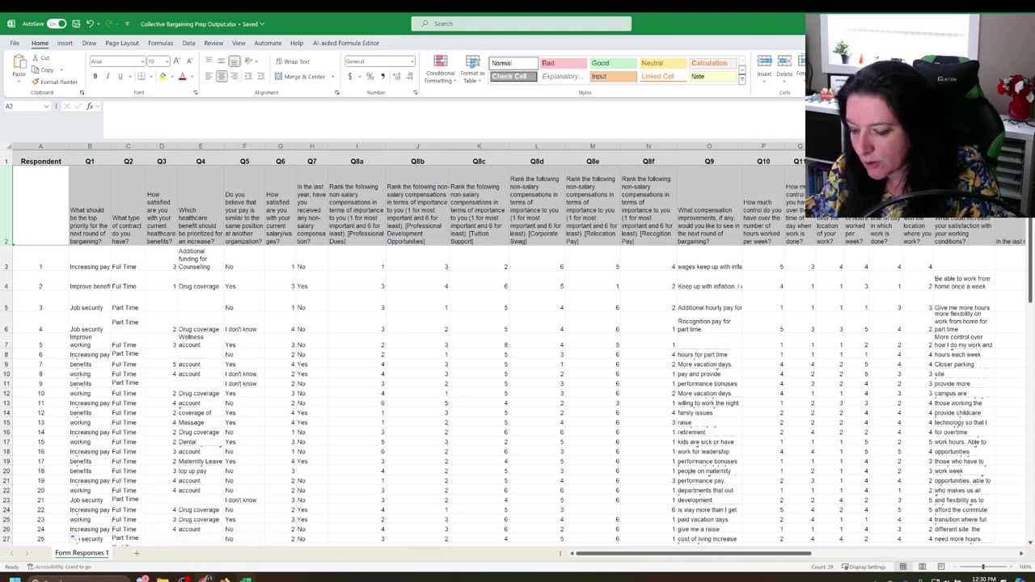
Switch back to the 11 Data Engineering Part 1 presentation and present from survey slide 4 to the first Clean slide.
click(206, 579)
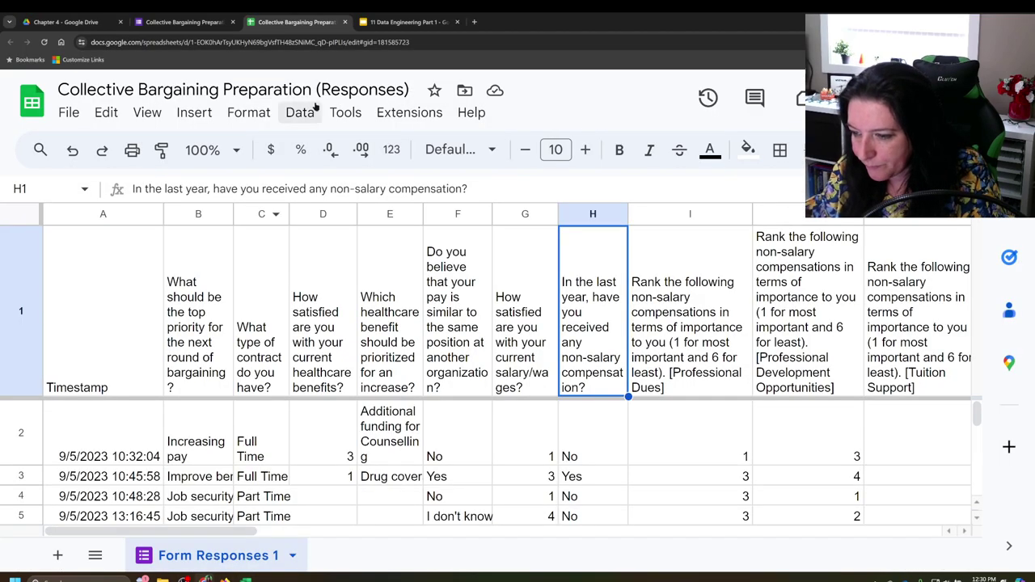
click(408, 22)
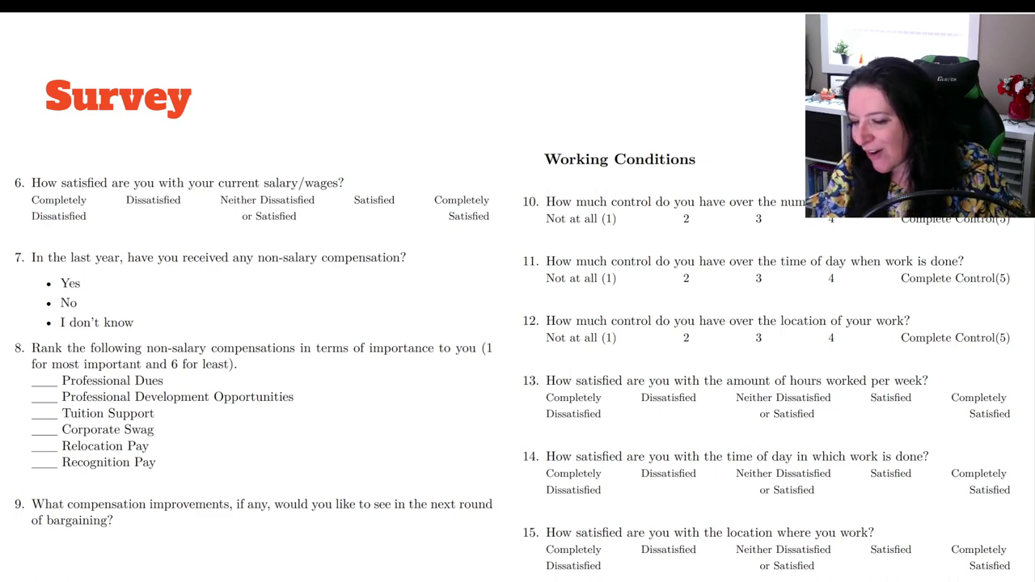
key(Right)
key(Right)
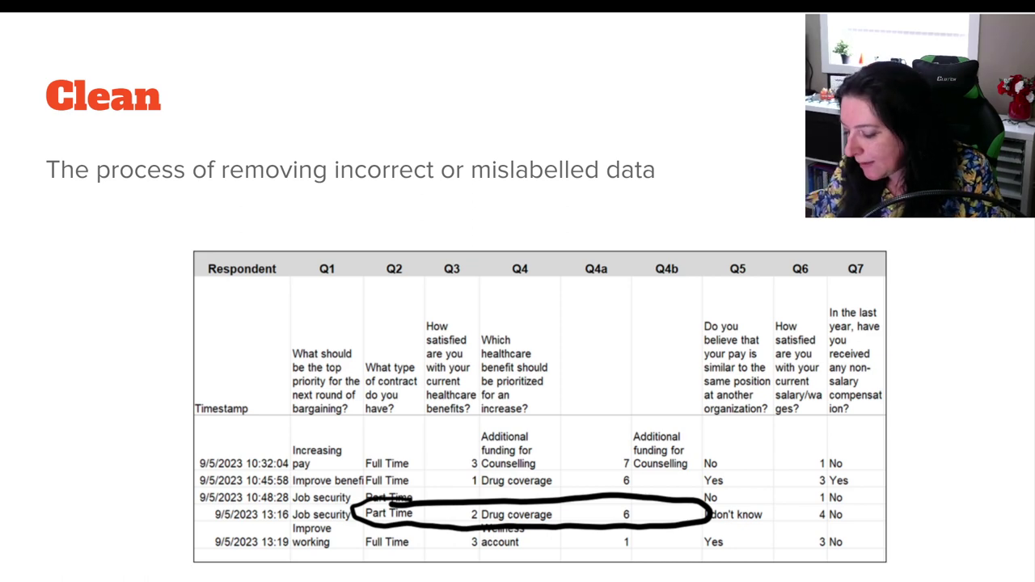
key(Escape)
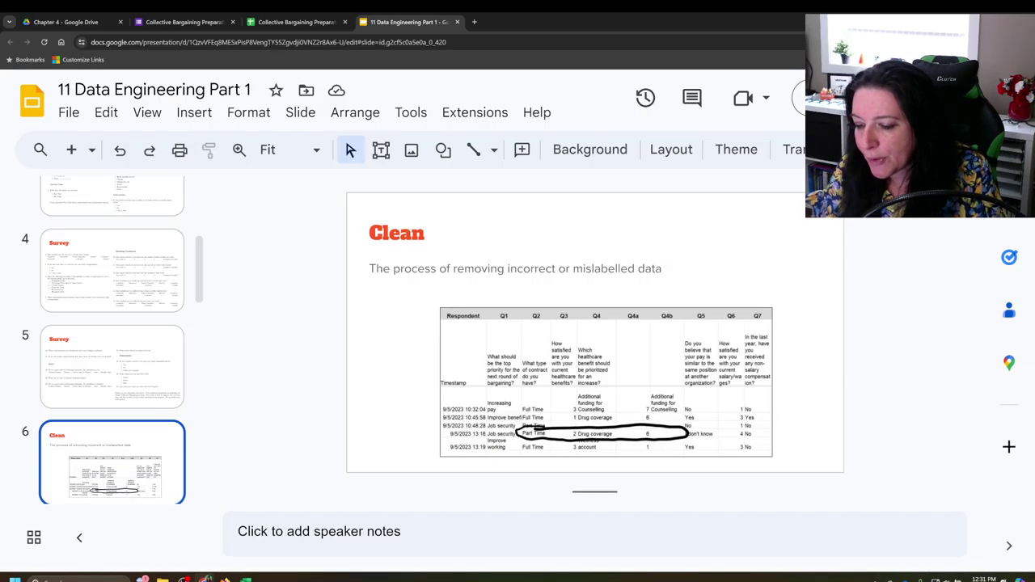
Review the skip instruction on survey slide 3 and open the Clean checklist on slide 7.
click(150, 194)
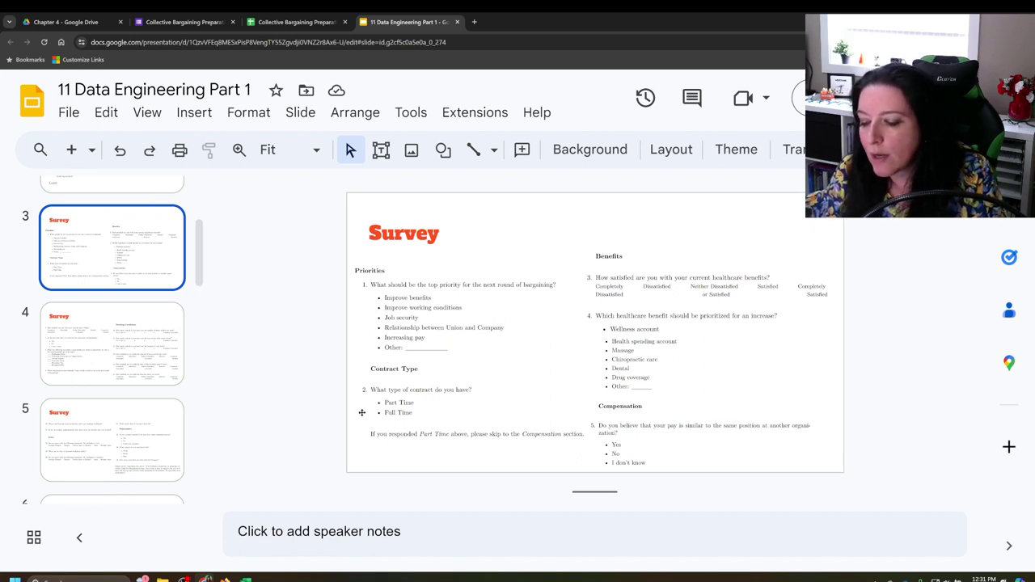
scroll(77, 377, down, 1)
scroll(77, 377, down, 3)
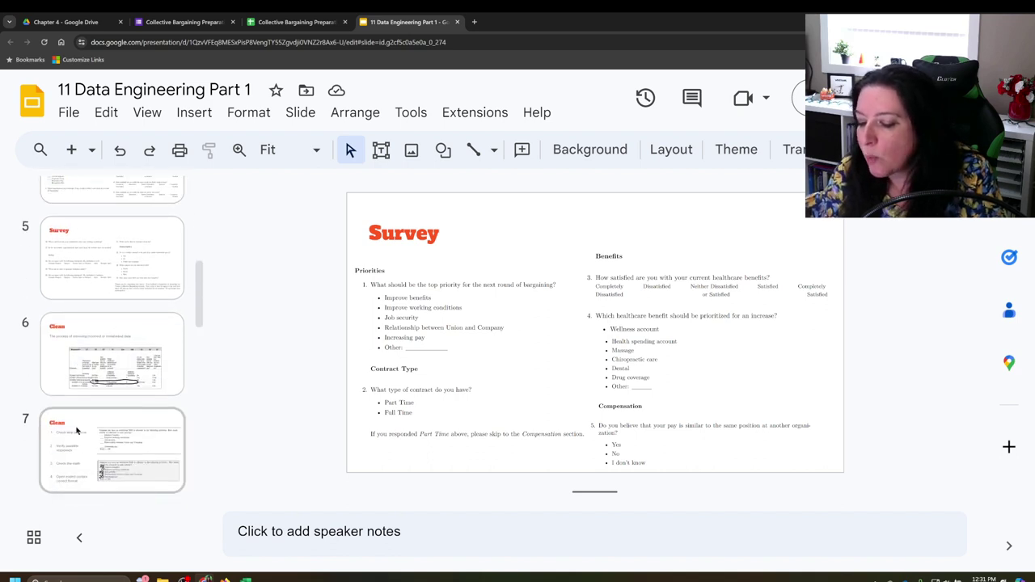
click(77, 431)
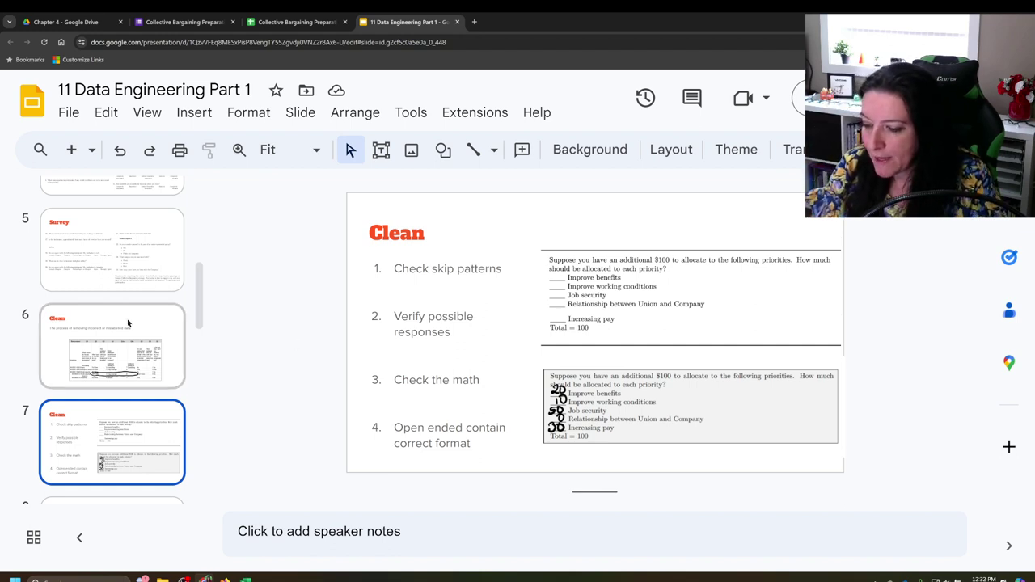
Return to survey slide 3 and present forward through the remaining survey questions on slides 4 and 5.
scroll(128, 324, up, 5)
click(116, 278)
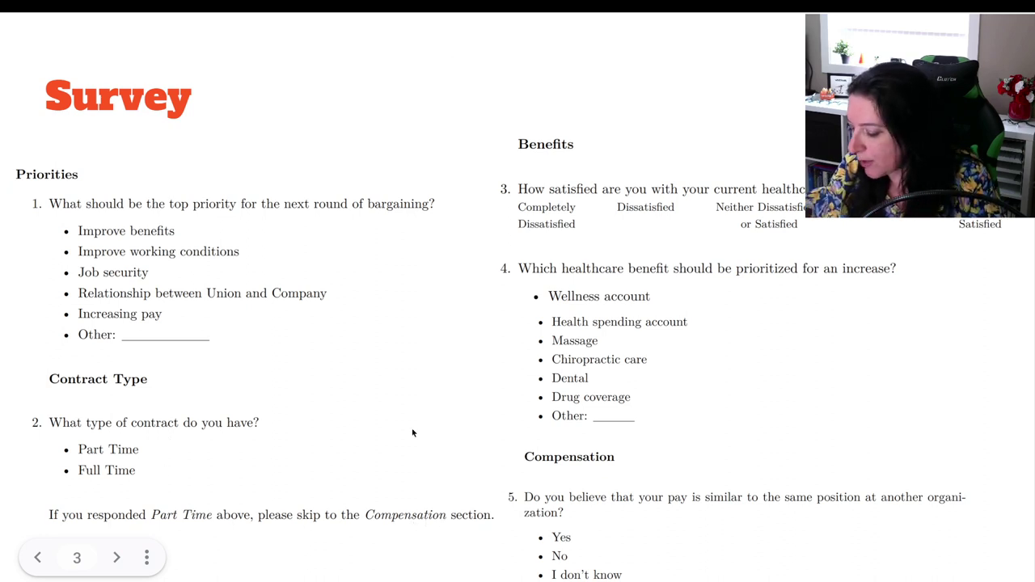
key(Right)
key(Right)
key(Left)
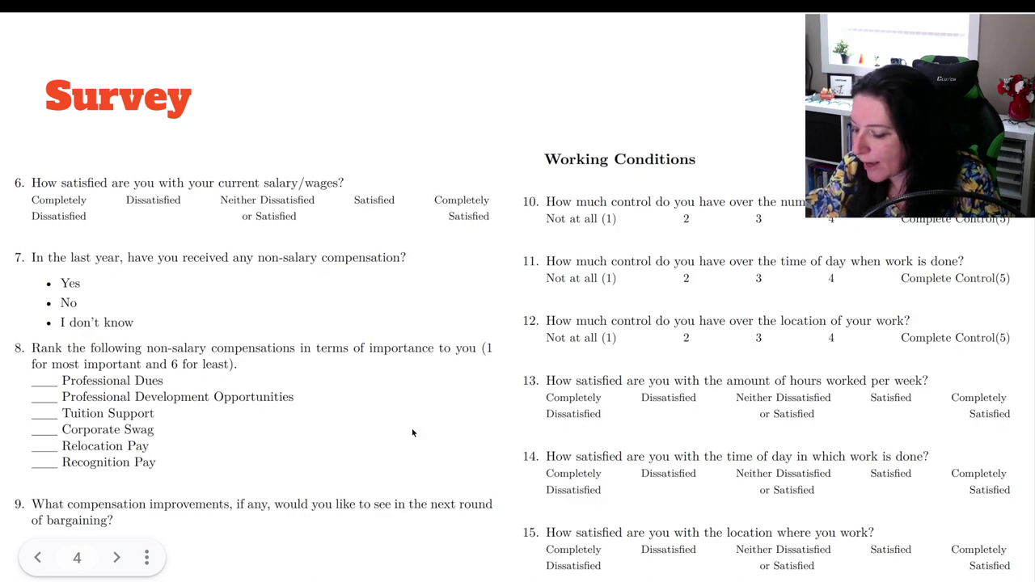
key(Right)
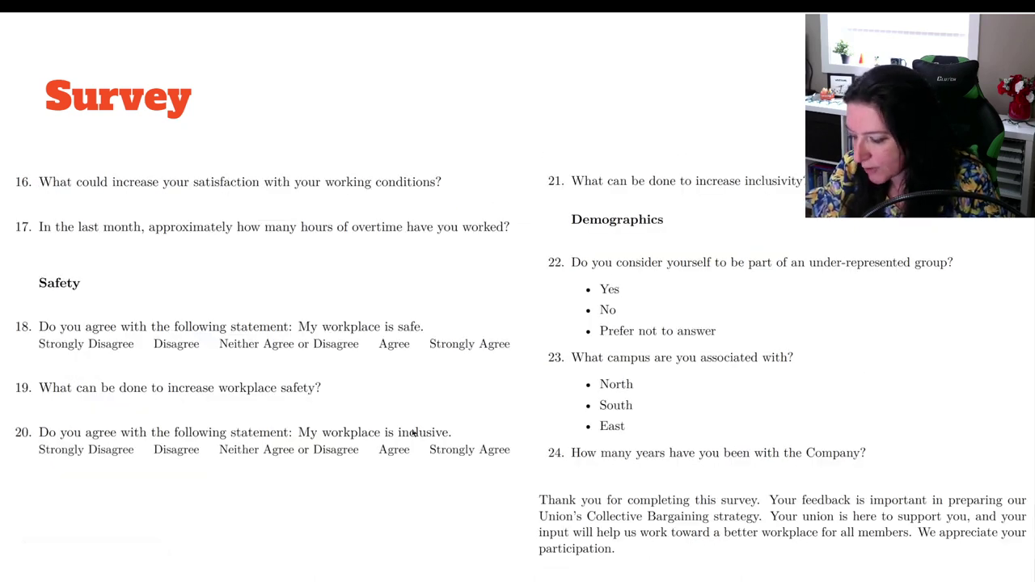
Go back through the presented survey questions to slide 3 and exit the slideshow.
key(Left)
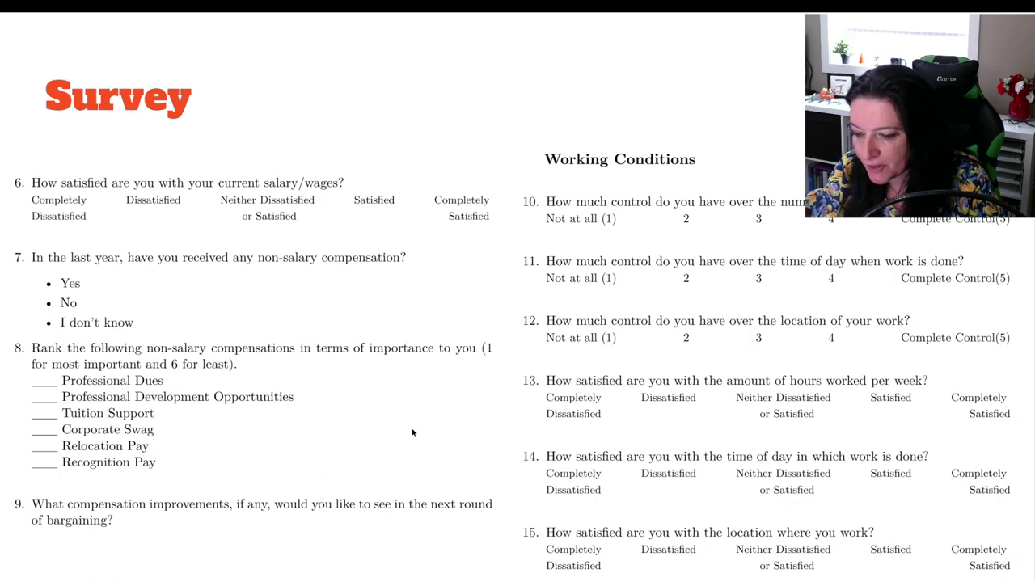
key(Left)
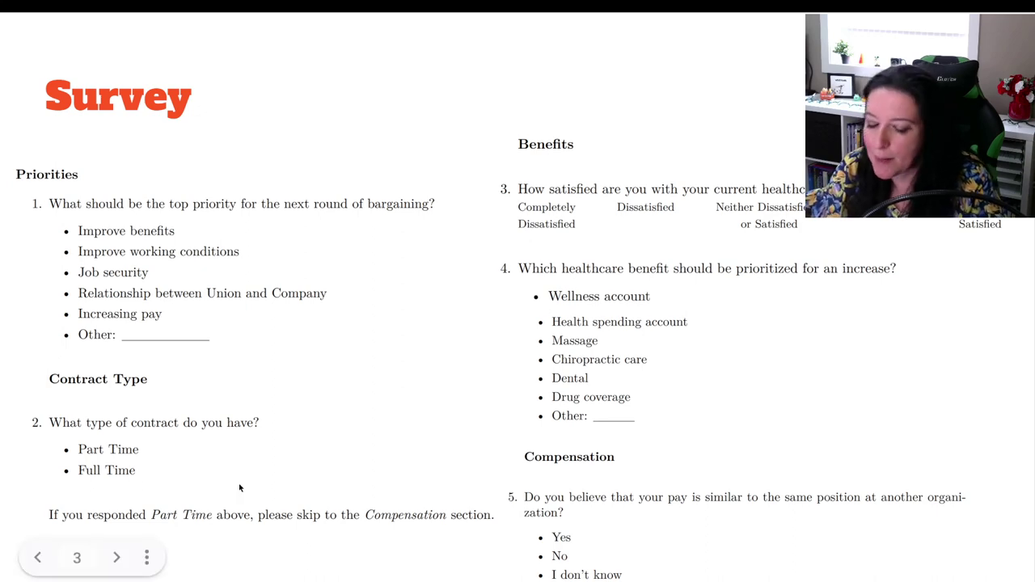
key(Escape)
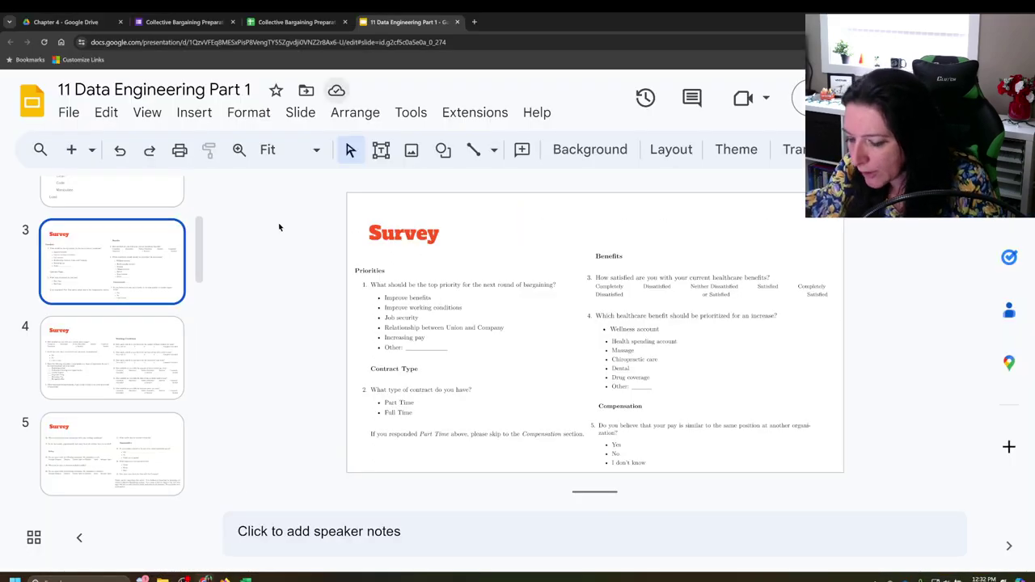
Switch to the Collective Bargaining Prep Output workbook in Excel and turn on filters for the question-number header row.
click(247, 580)
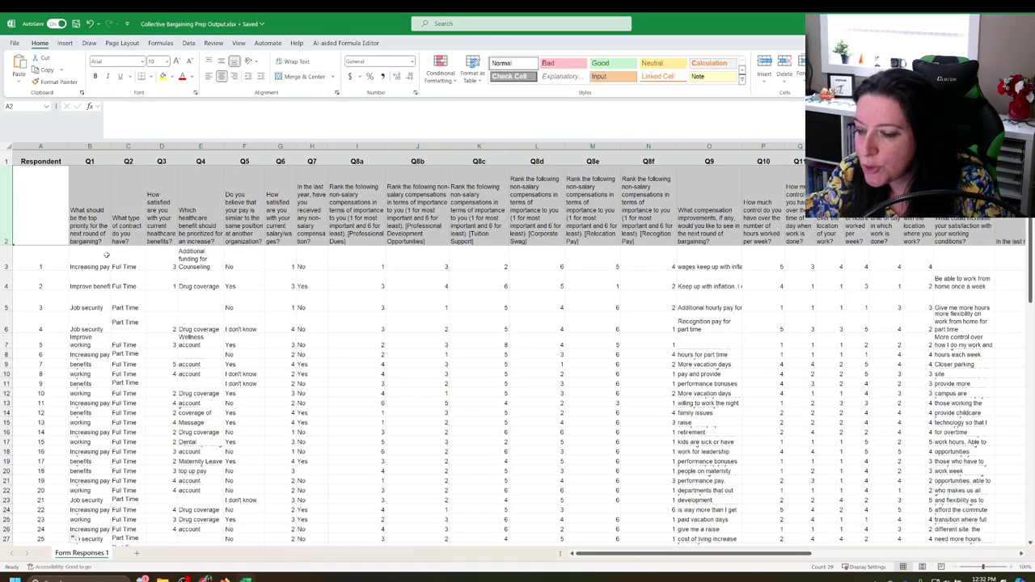
click(93, 266)
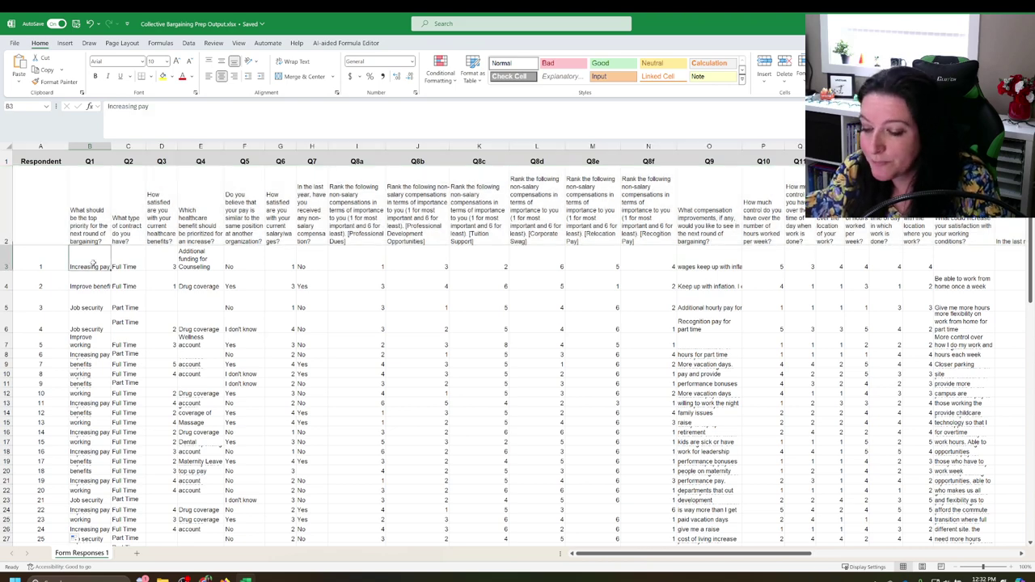
click(190, 44)
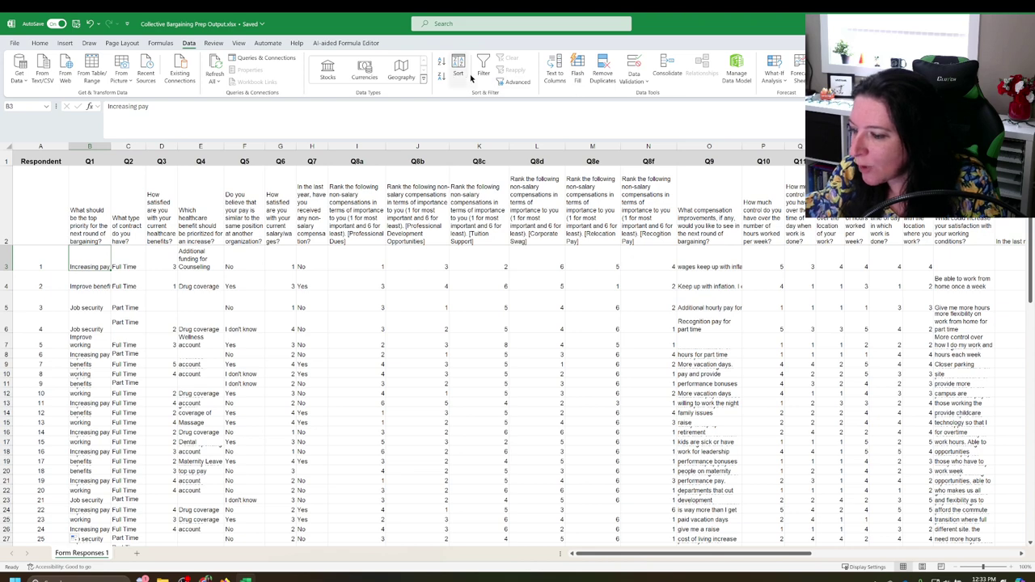
click(484, 73)
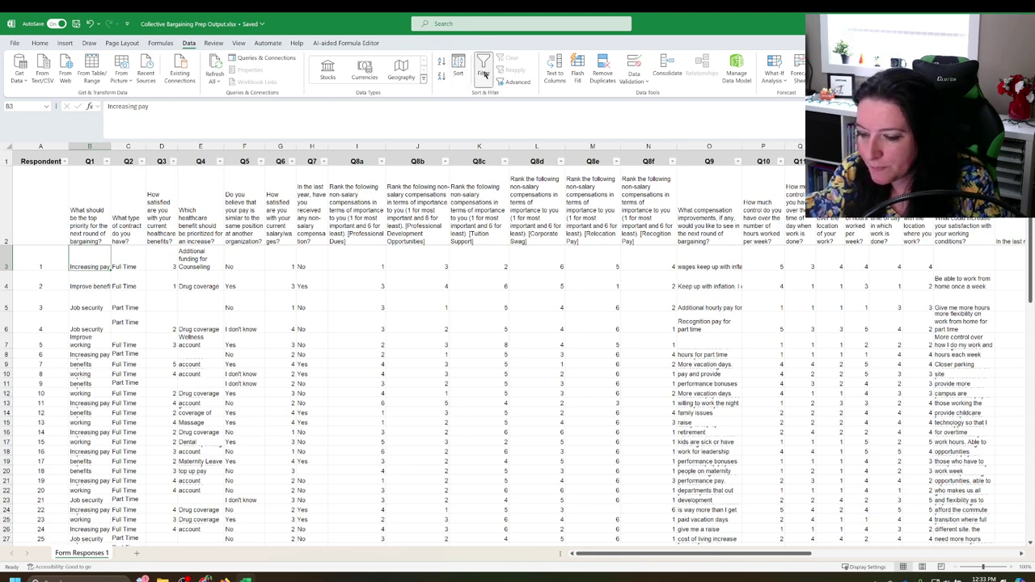
Review the distinct Q1 responses in the column's filter list, including the question-text entry, without applying a filter.
click(108, 161)
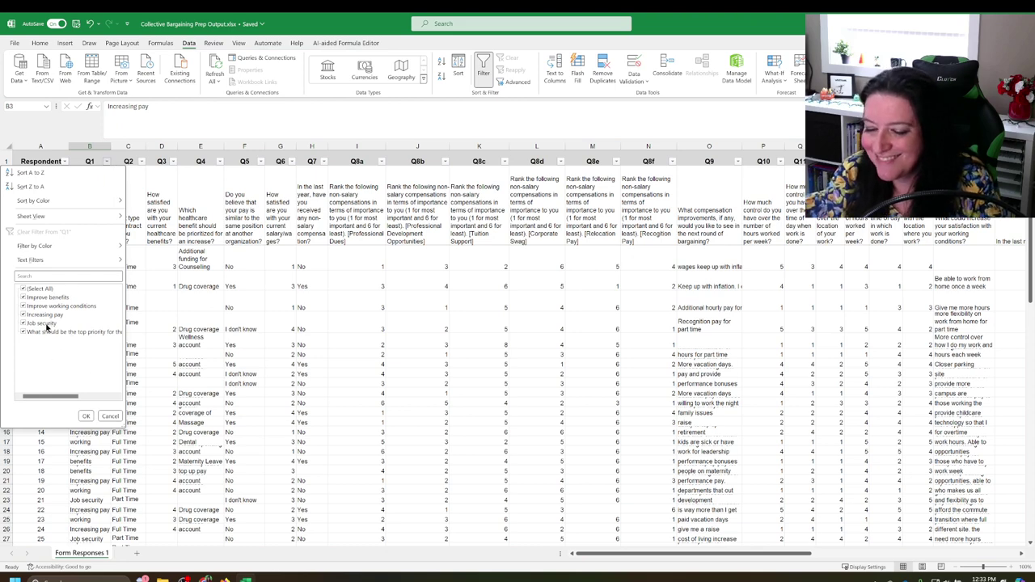
click(24, 335)
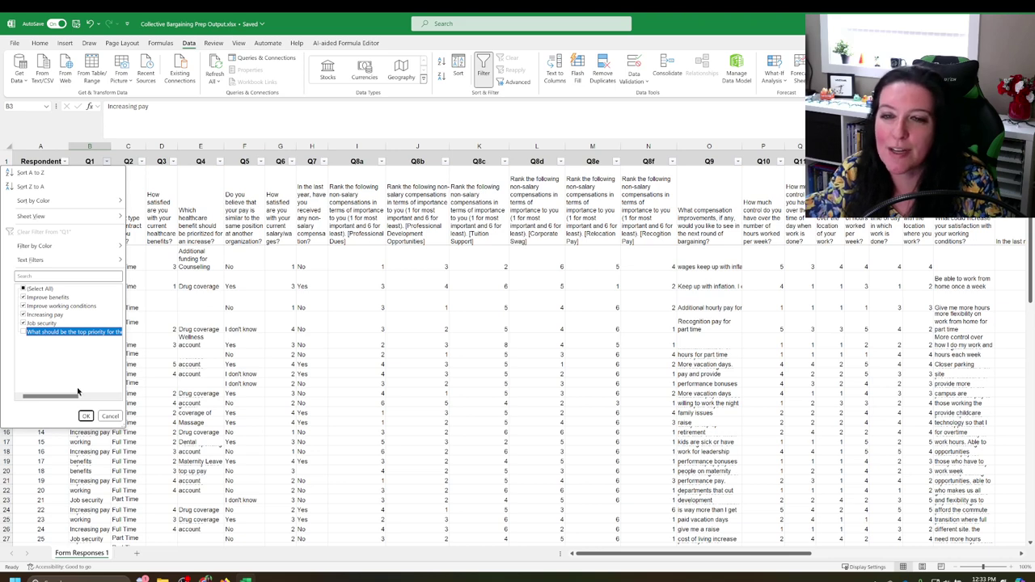
click(110, 415)
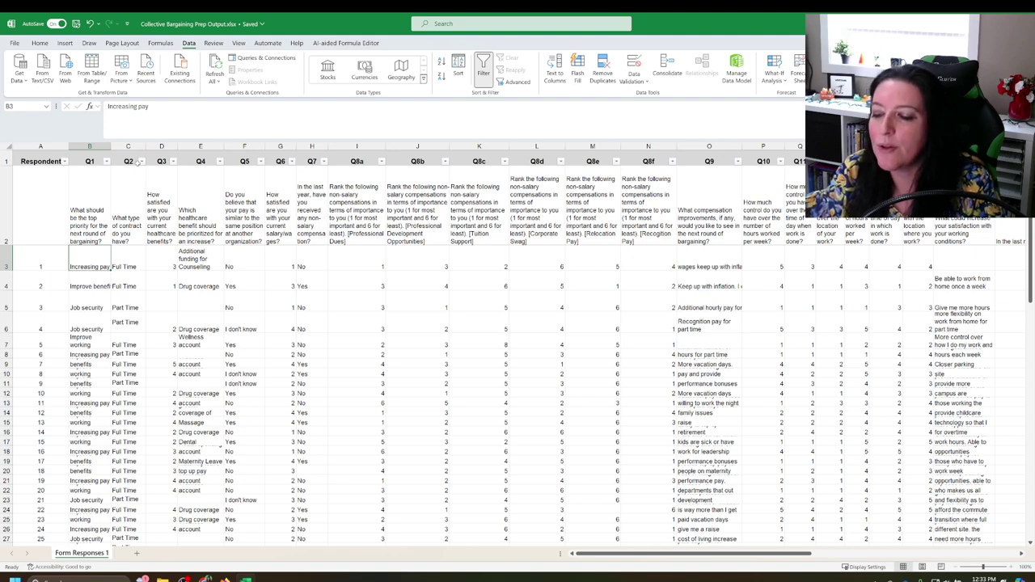
Filter the Q2 contract type column to Part Time only and inspect respondent 4's Q3 and Q4 answers.
click(139, 162)
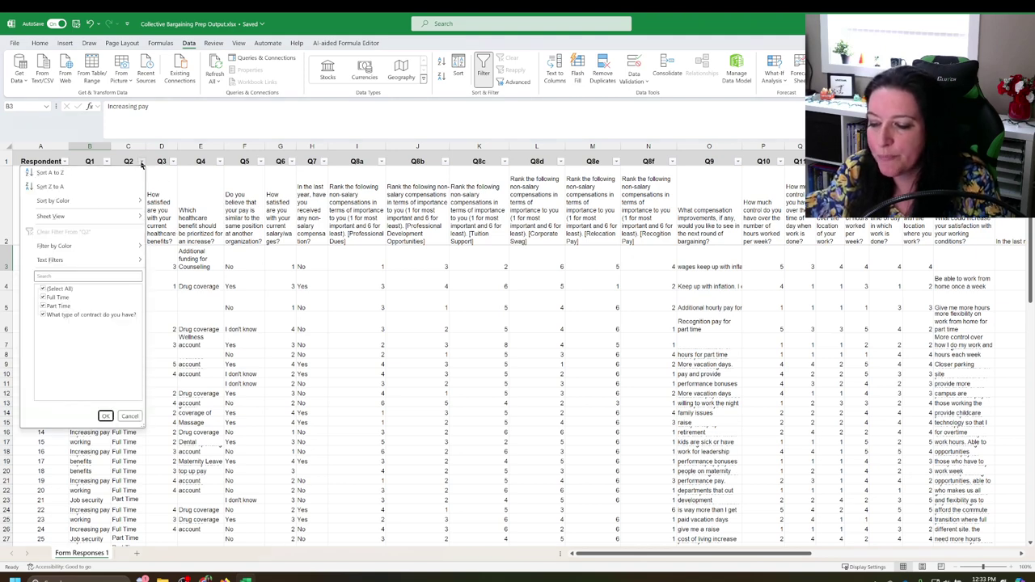
click(70, 287)
click(55, 306)
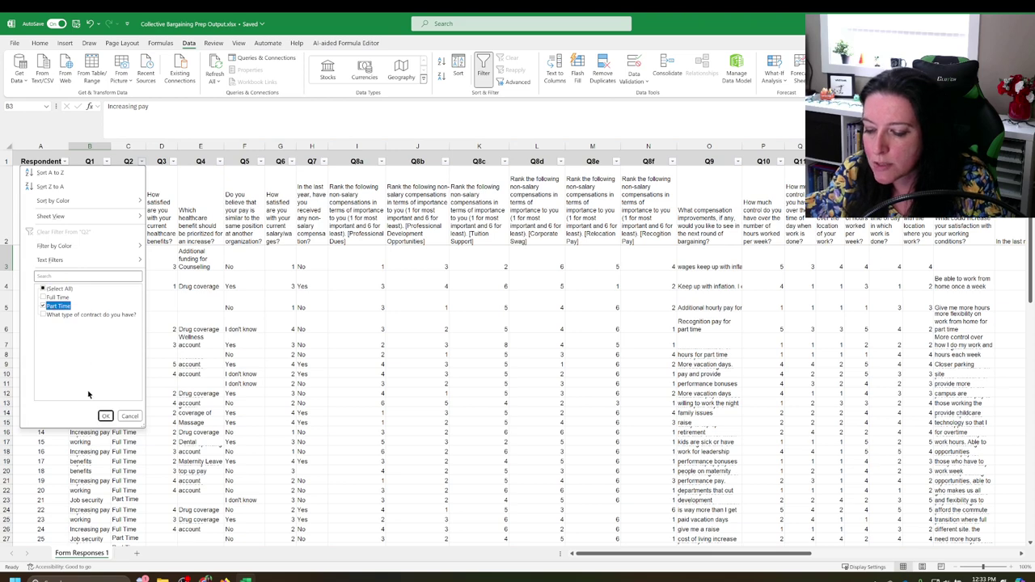
click(105, 416)
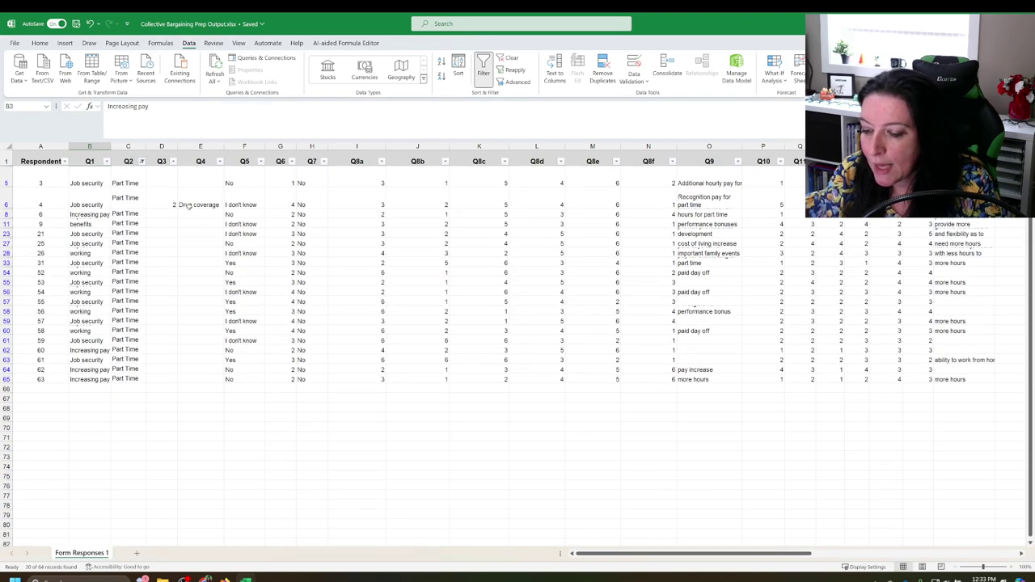
drag(166, 204, 195, 202)
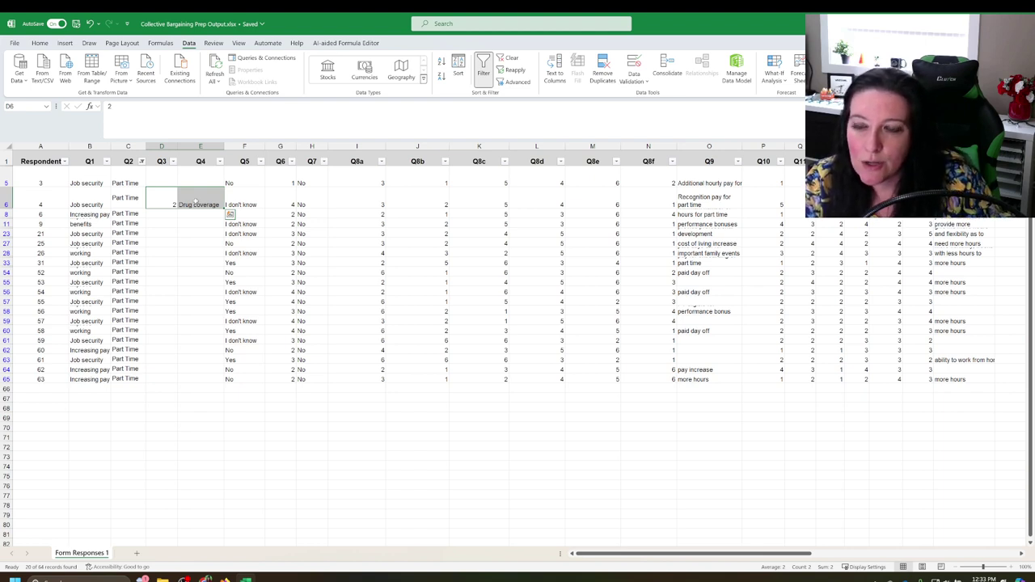
Clear respondent 4's Q3 answer and re-enter it as 2.
click(161, 198)
key(BackSpace)
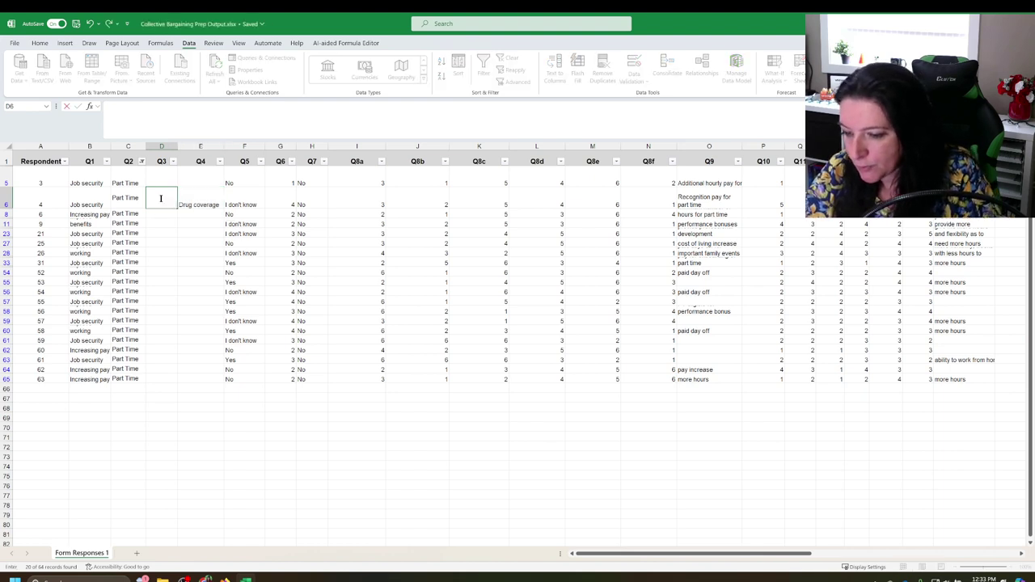
key(Return)
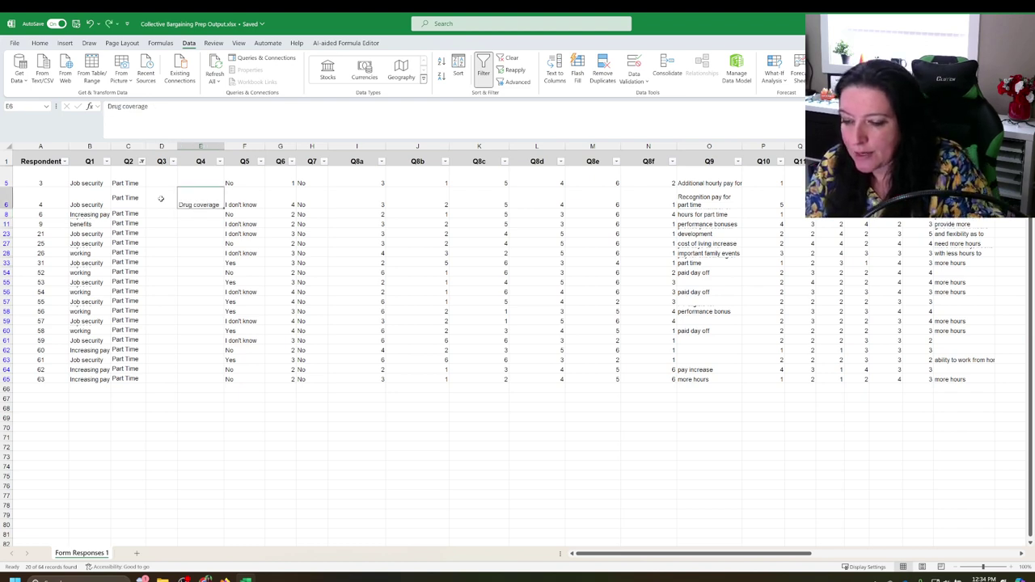
click(161, 198)
text(2)
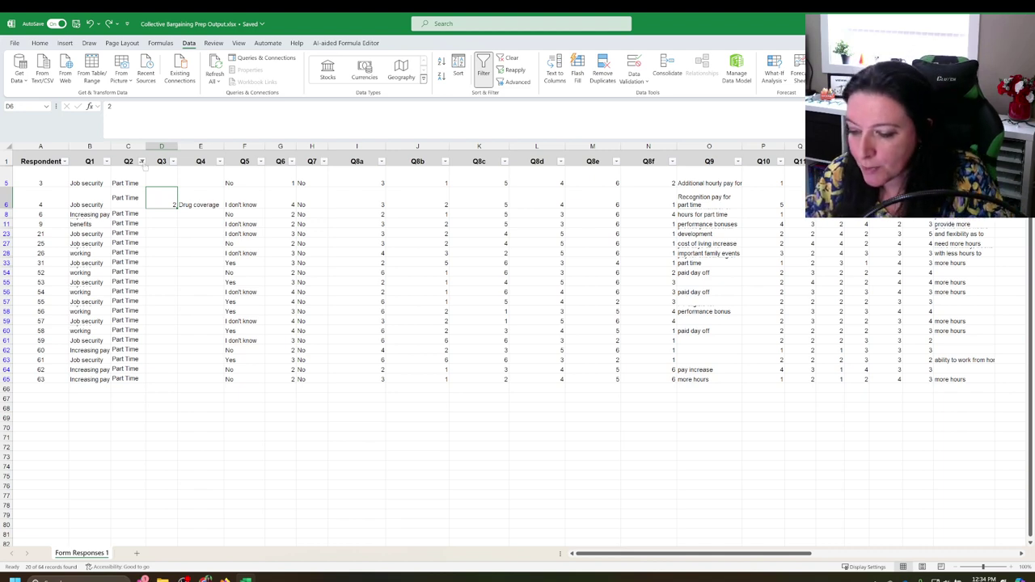
Reset the Q2 filter to include all contract types.
click(142, 161)
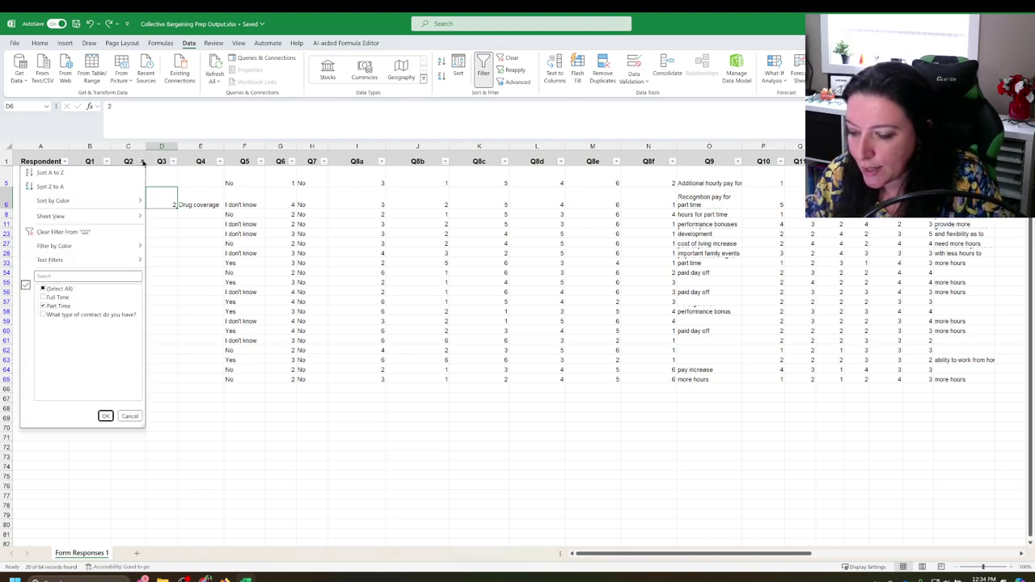
click(59, 289)
click(105, 417)
click(106, 417)
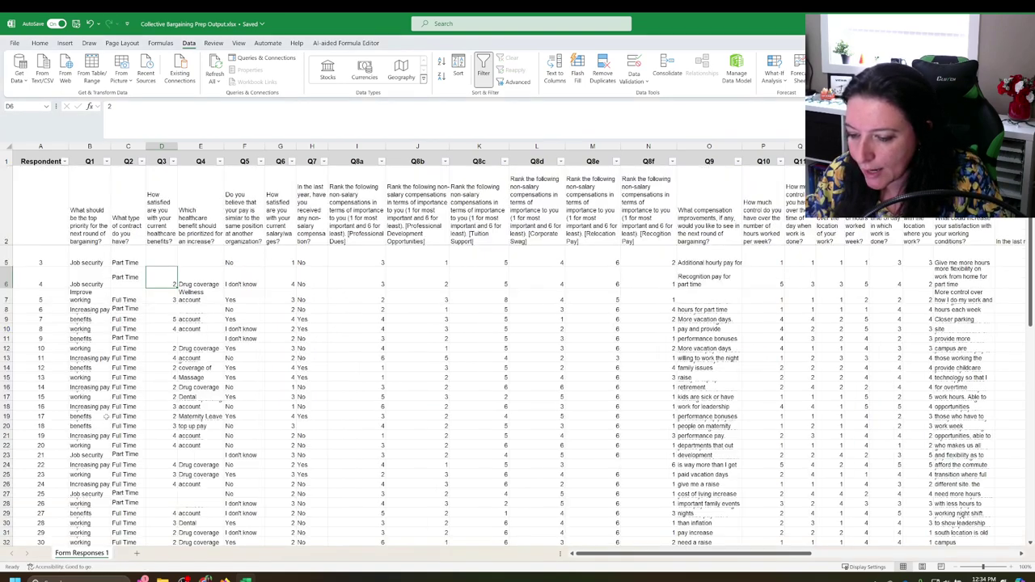
Arrange the survey slide and the Excel workbook in smaller windows next to each other, with the slide filmstrip hidden.
click(107, 162)
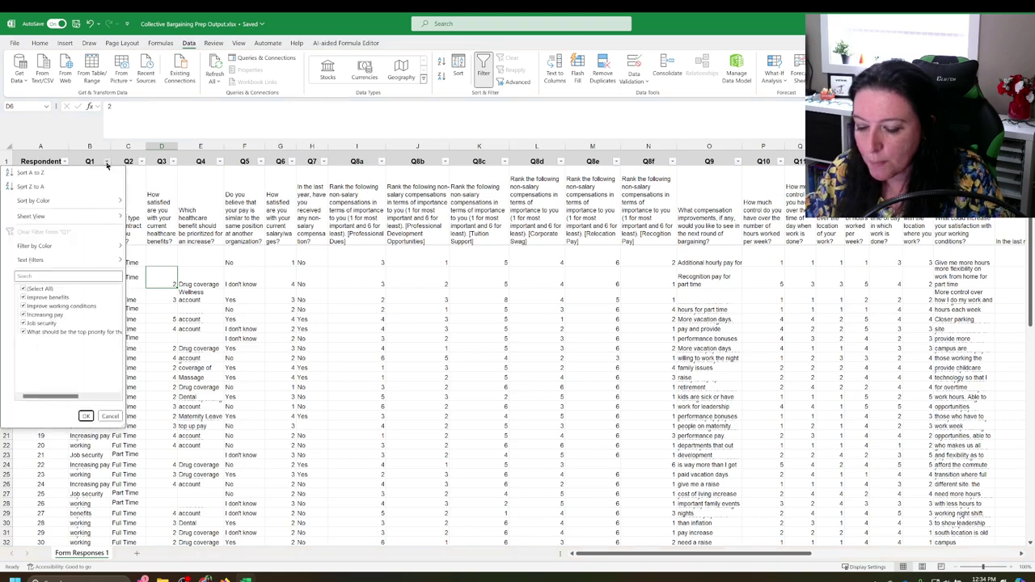
click(665, 15)
double_click(665, 15)
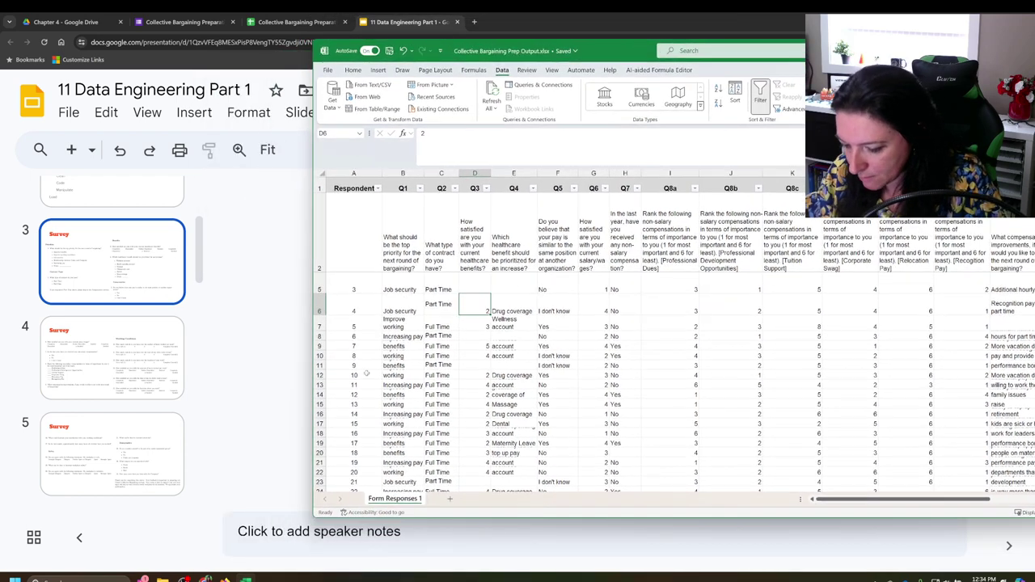
click(78, 538)
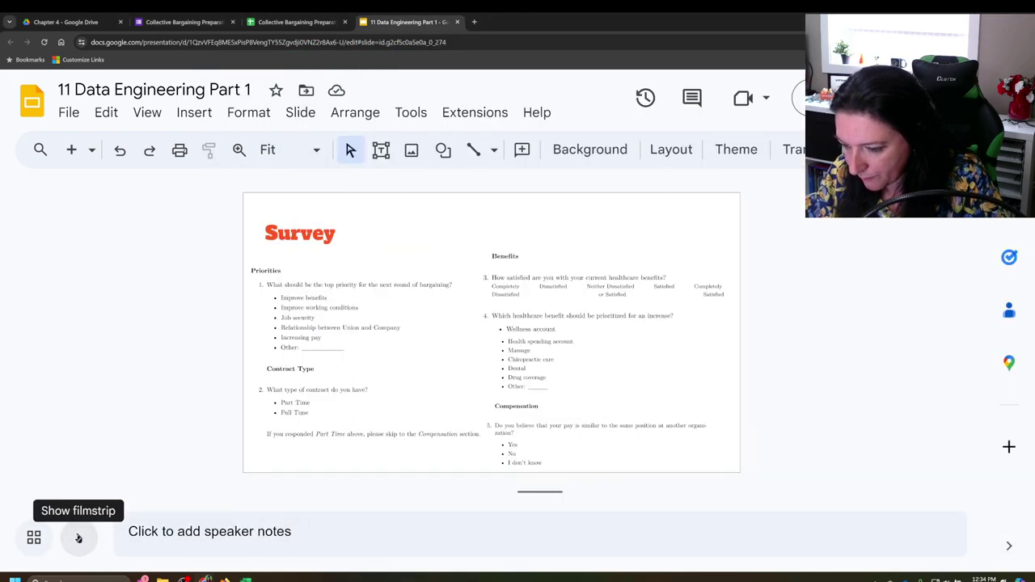
double_click(711, 24)
drag(647, 33, 548, 24)
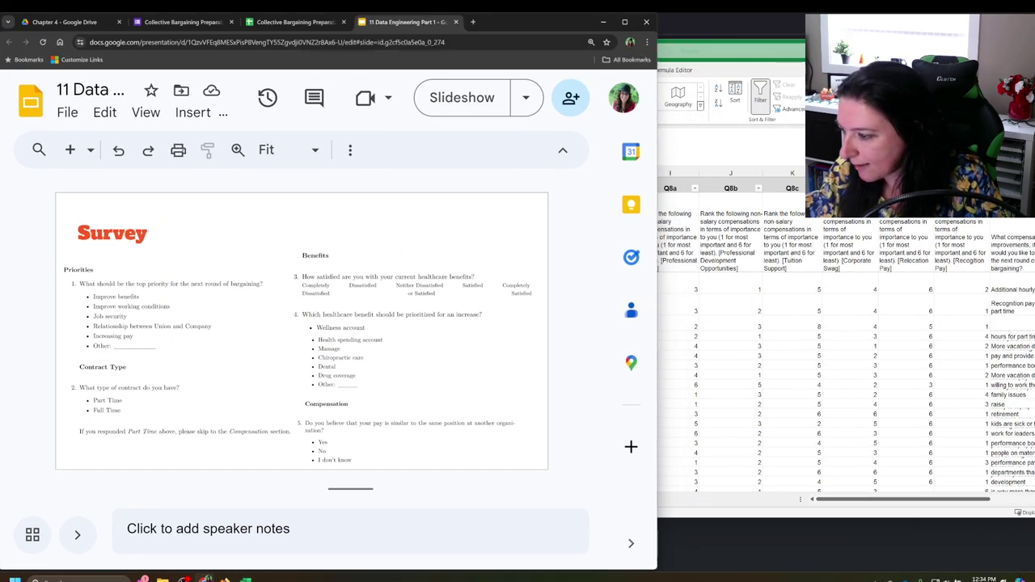
drag(728, 50, 691, 81)
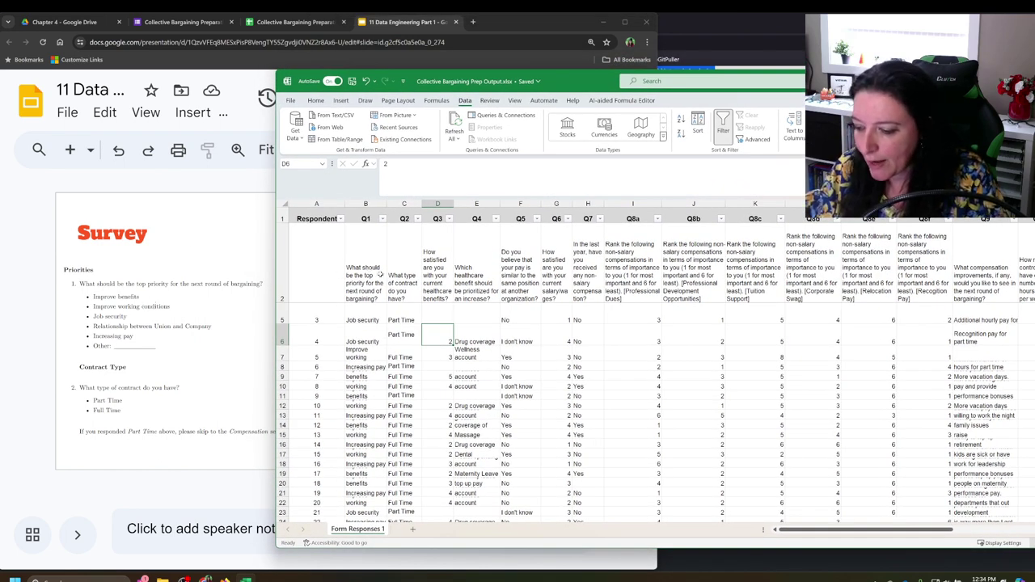
Check the Q1 and Q2 filter lists against the answer options on the survey slide, without applying a filter.
click(383, 220)
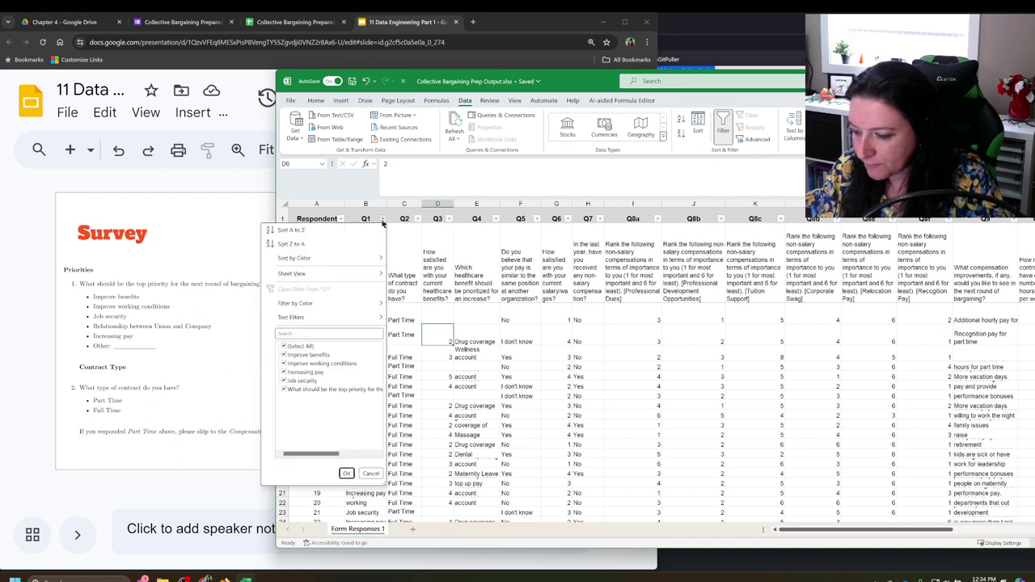
click(313, 390)
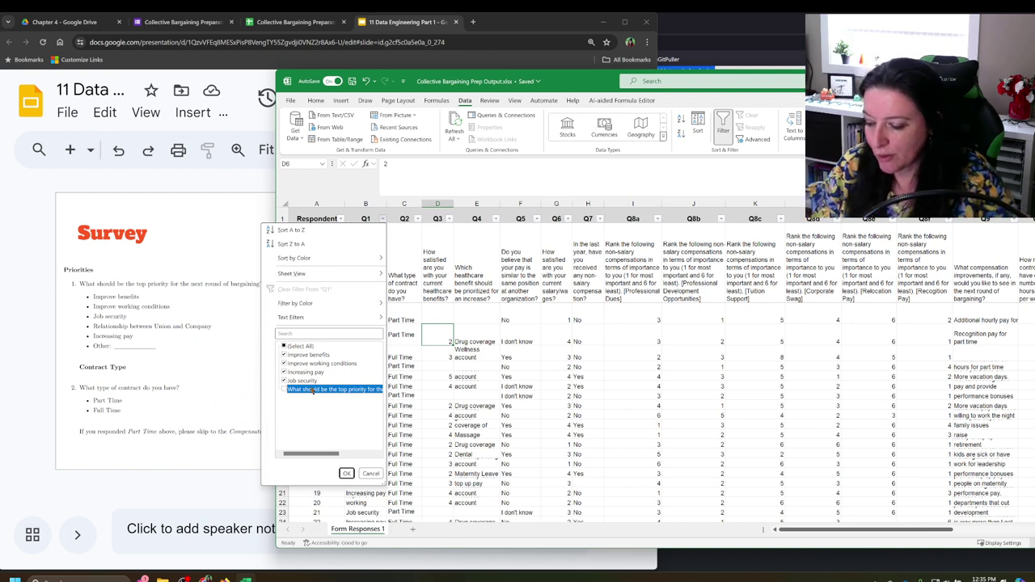
click(370, 473)
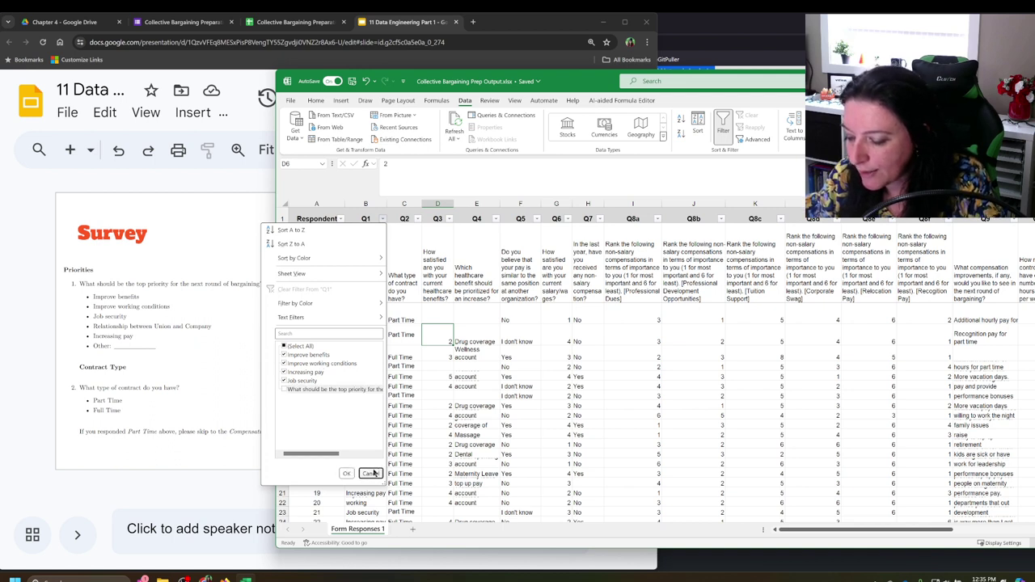
click(417, 220)
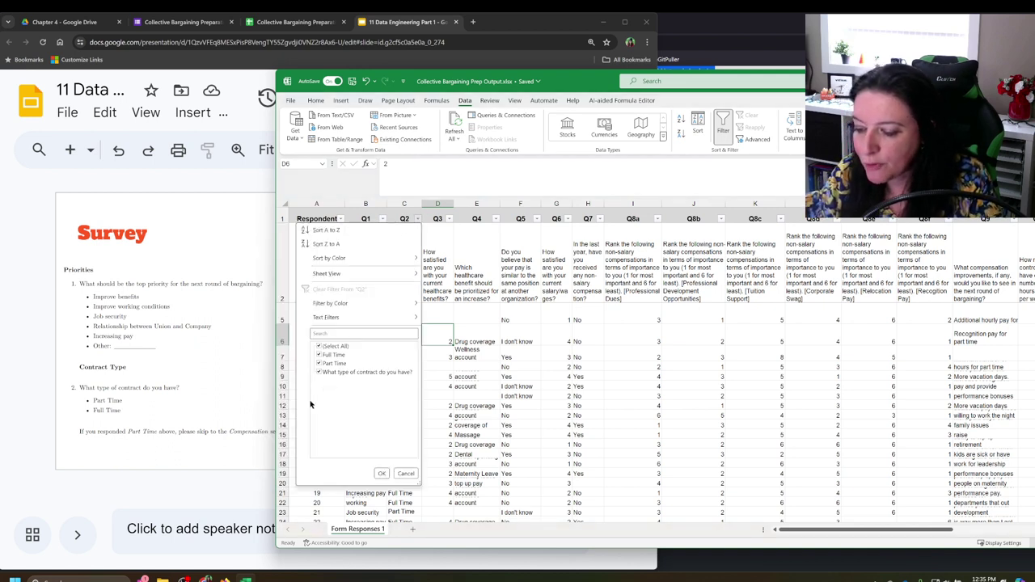
click(405, 474)
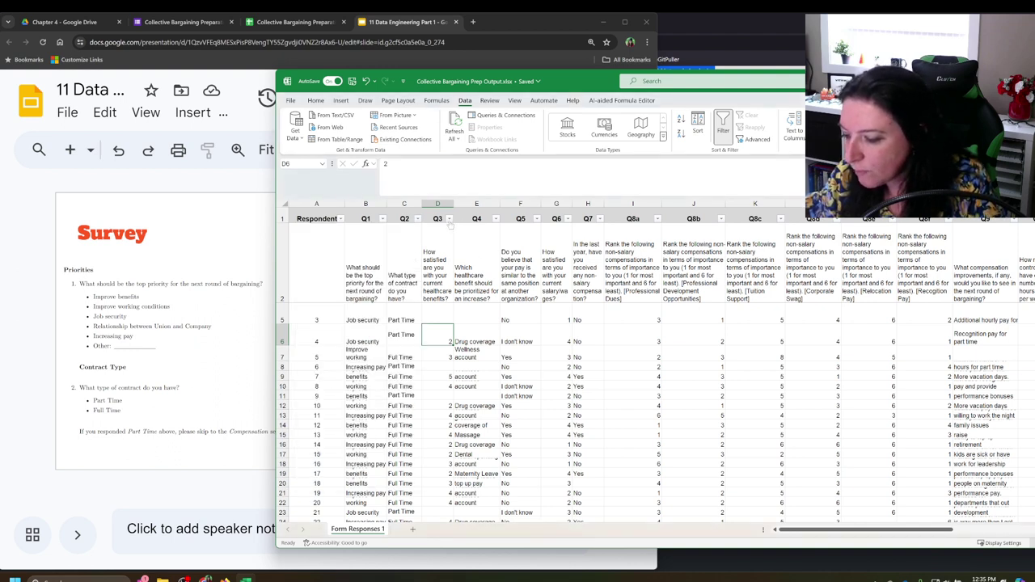
Compare the values in the Q3 filter list with the satisfaction scale of question 3 on the survey slide.
click(450, 220)
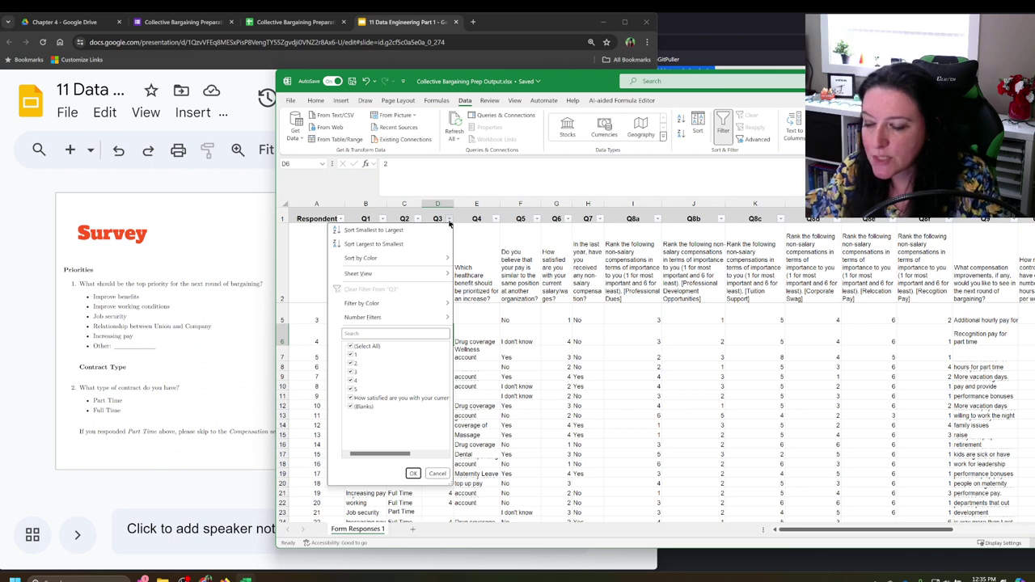
click(202, 404)
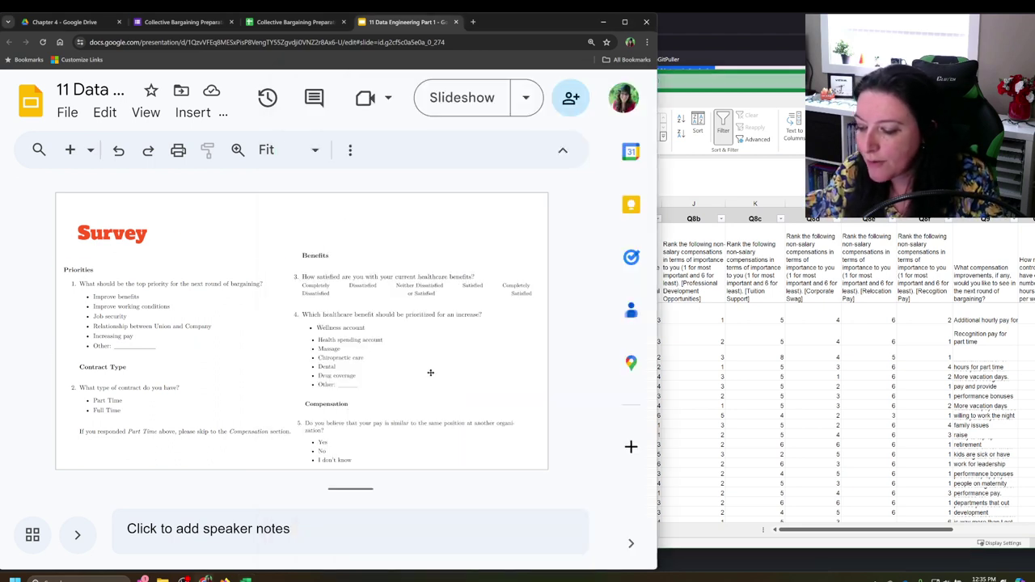
click(362, 301)
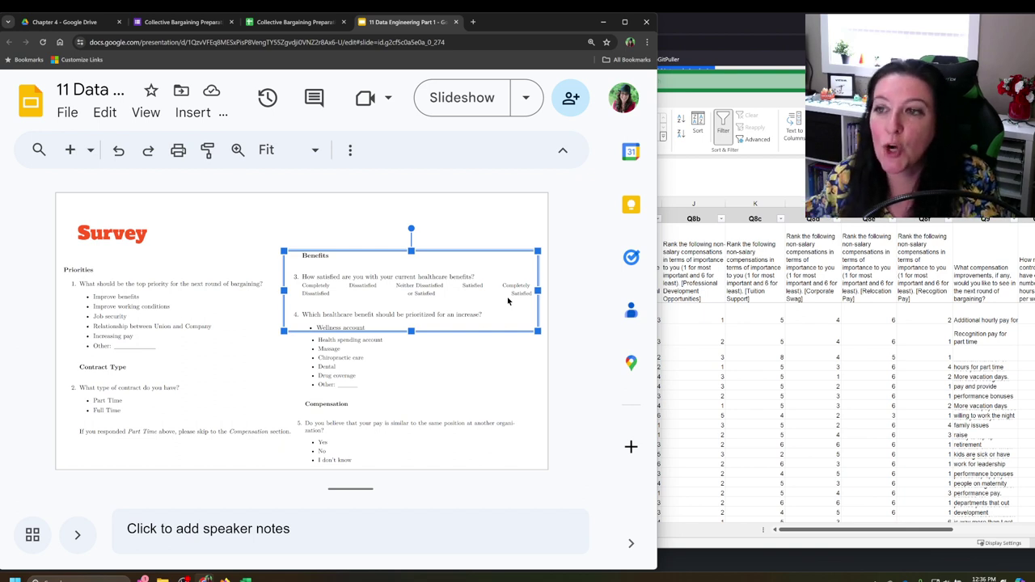
click(814, 343)
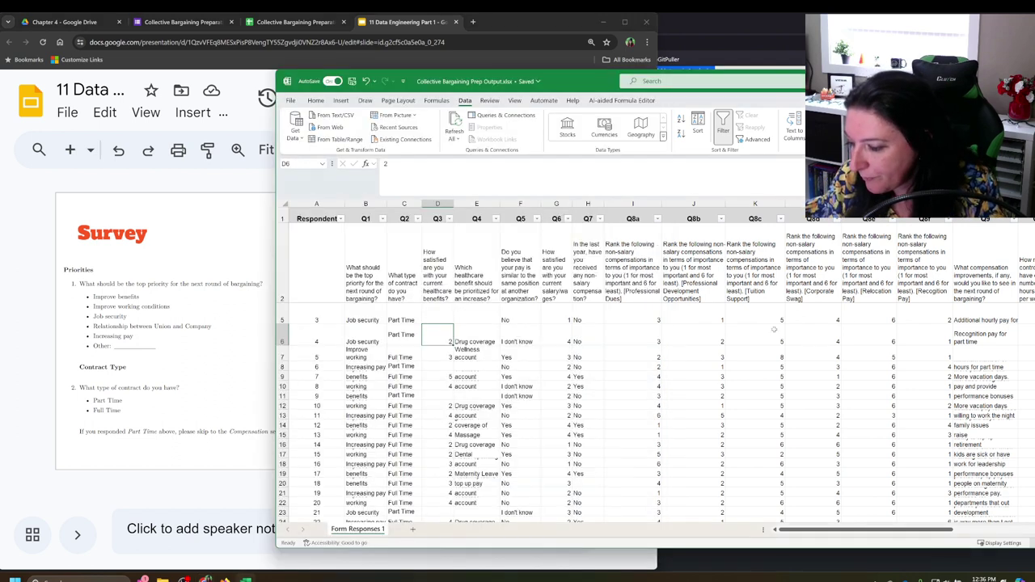
Compare the values in the Q4 filter list with the healthcare benefit options of question 4 on the survey slide.
click(495, 220)
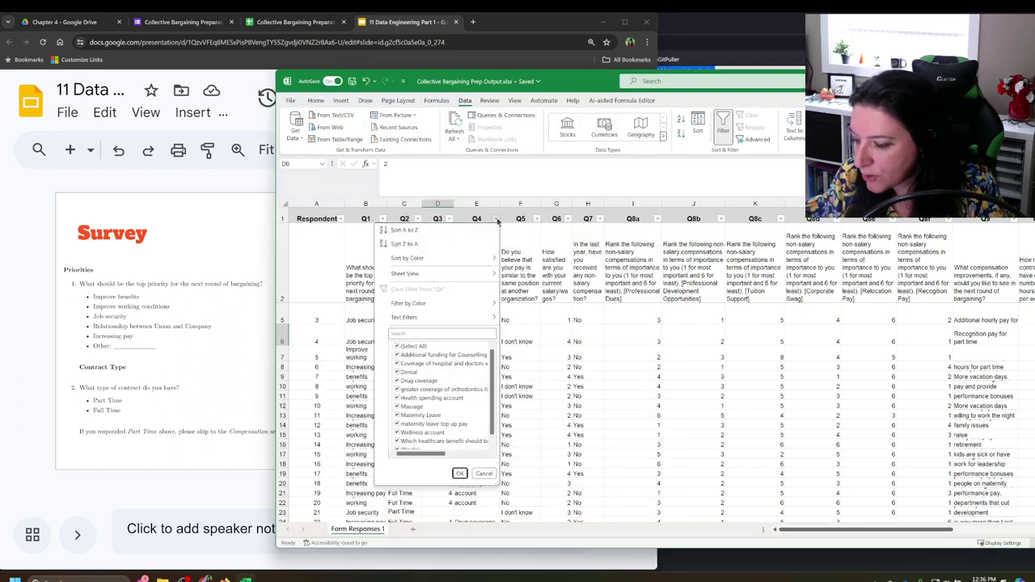
scroll(442, 380, up, 1)
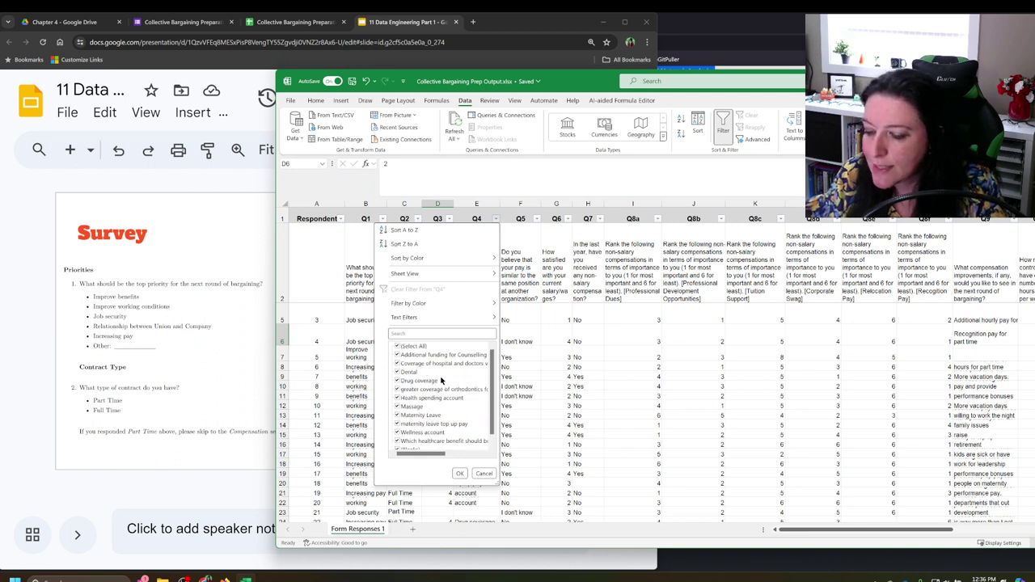
click(172, 352)
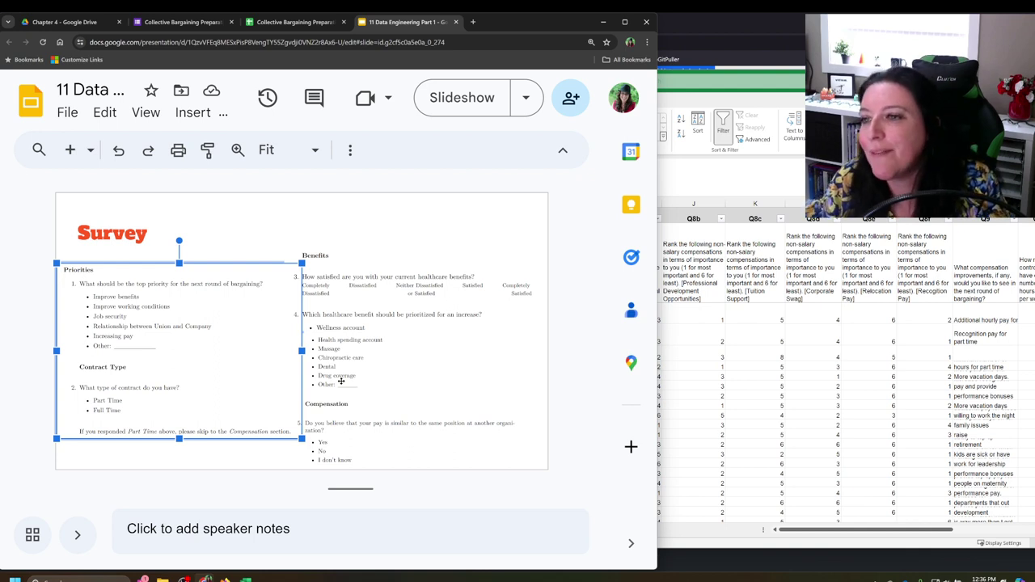
click(672, 364)
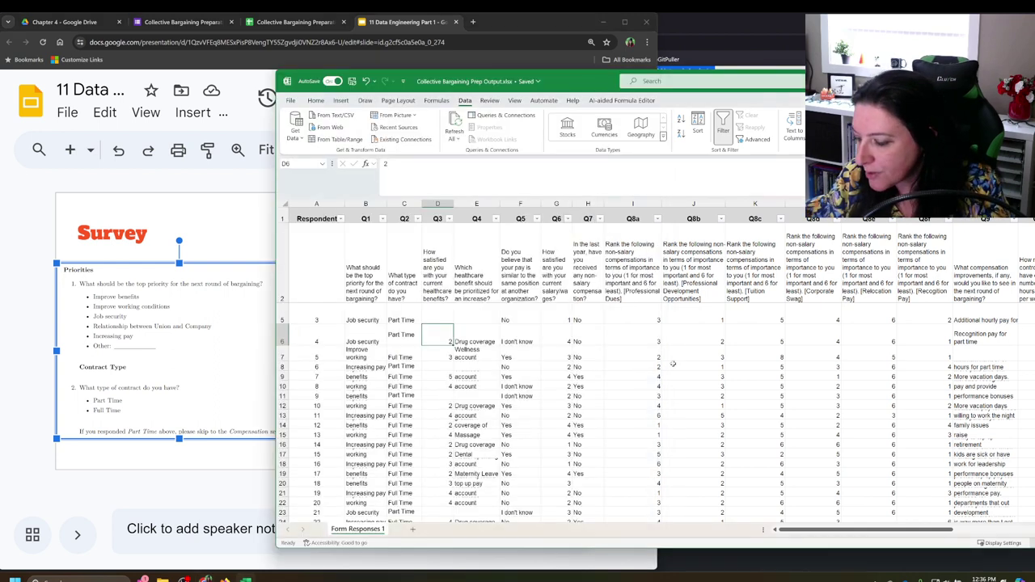
Compare the values in the Q5 filter list with the answer options of question 5 on the survey slide.
click(536, 219)
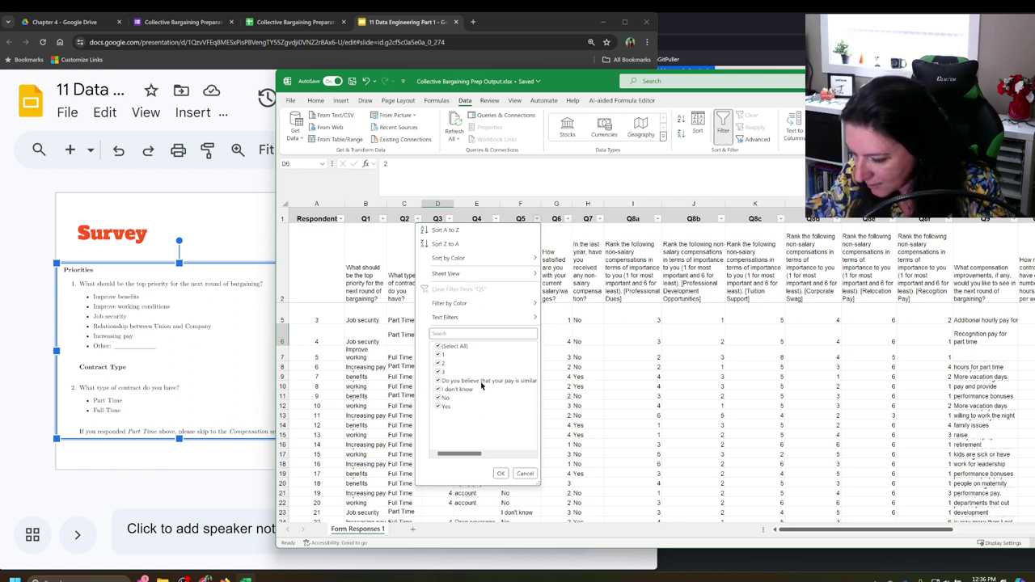
click(246, 384)
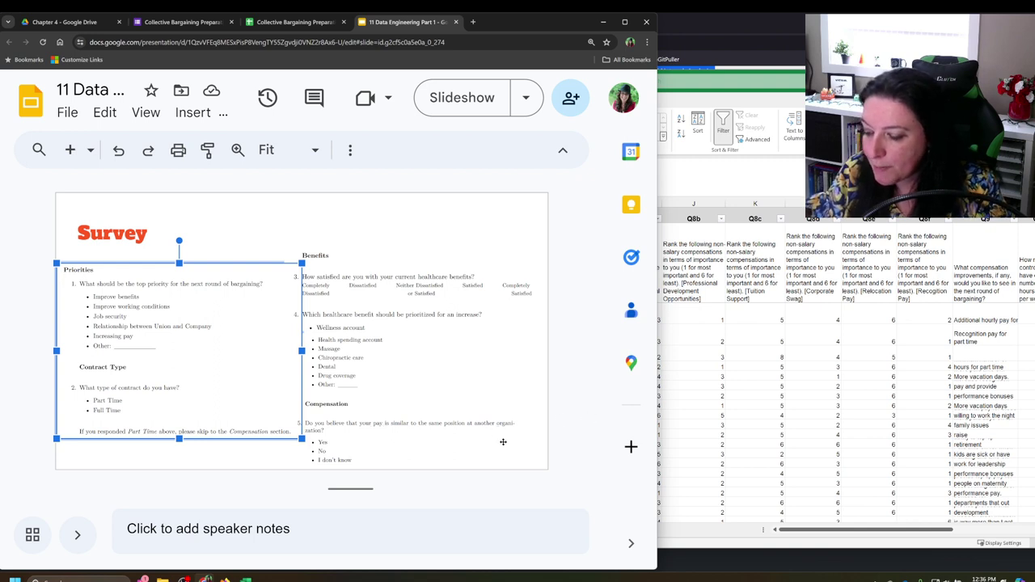
click(741, 413)
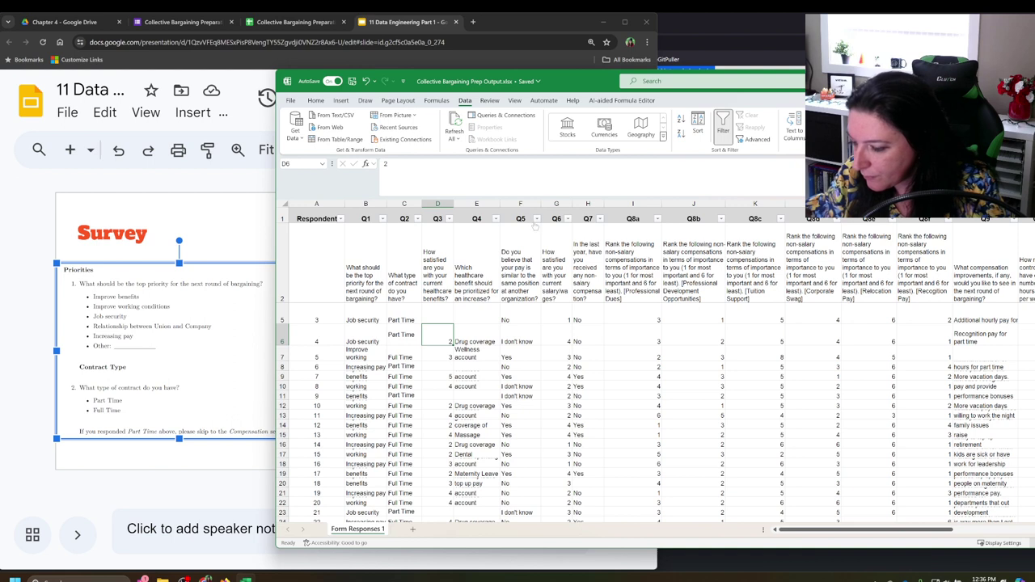
Filter Q5 to the values 1, 2 and 3 only, and check these rows against the survey slide.
click(536, 219)
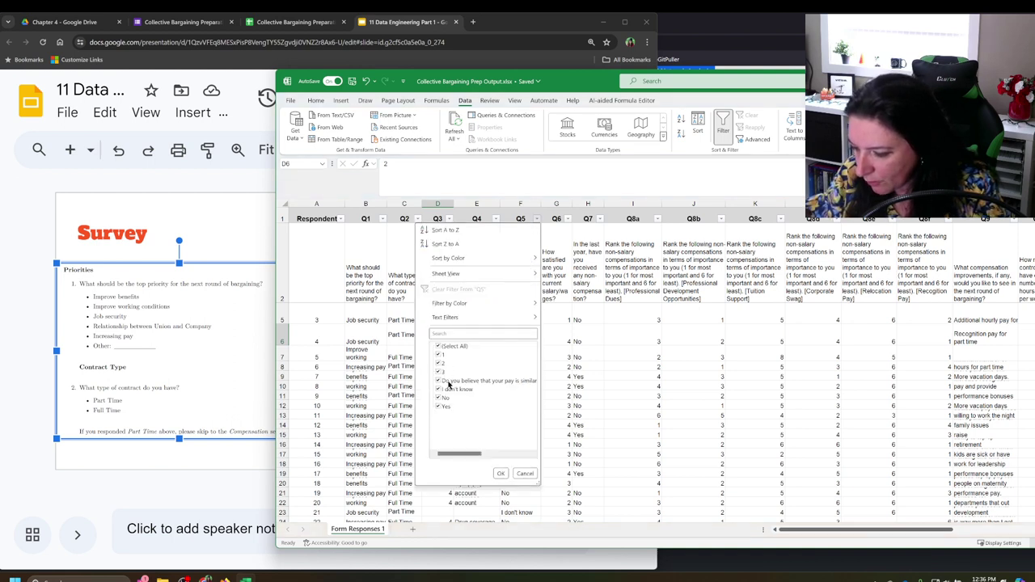
click(449, 381)
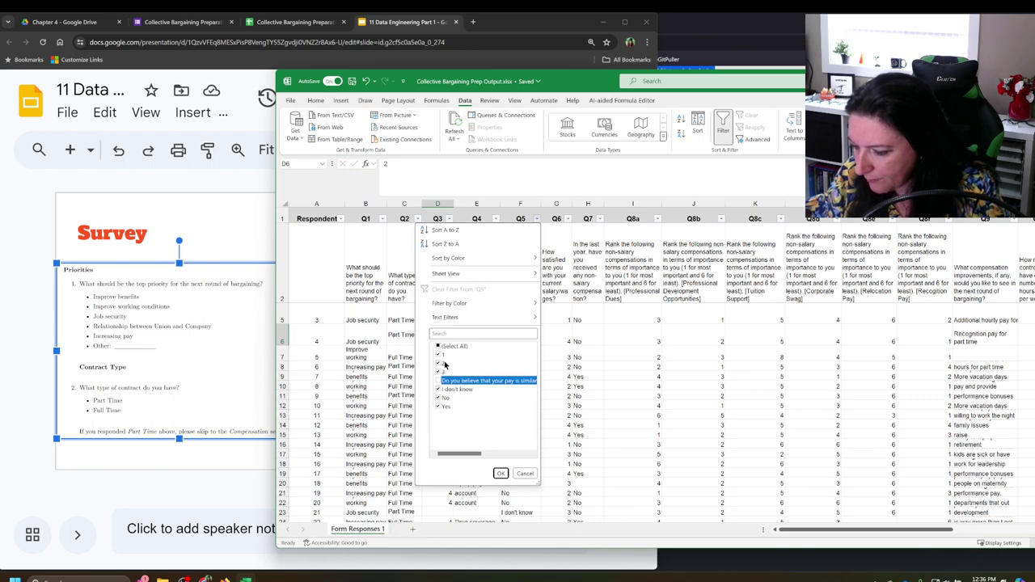
click(443, 389)
click(443, 397)
click(443, 406)
click(500, 473)
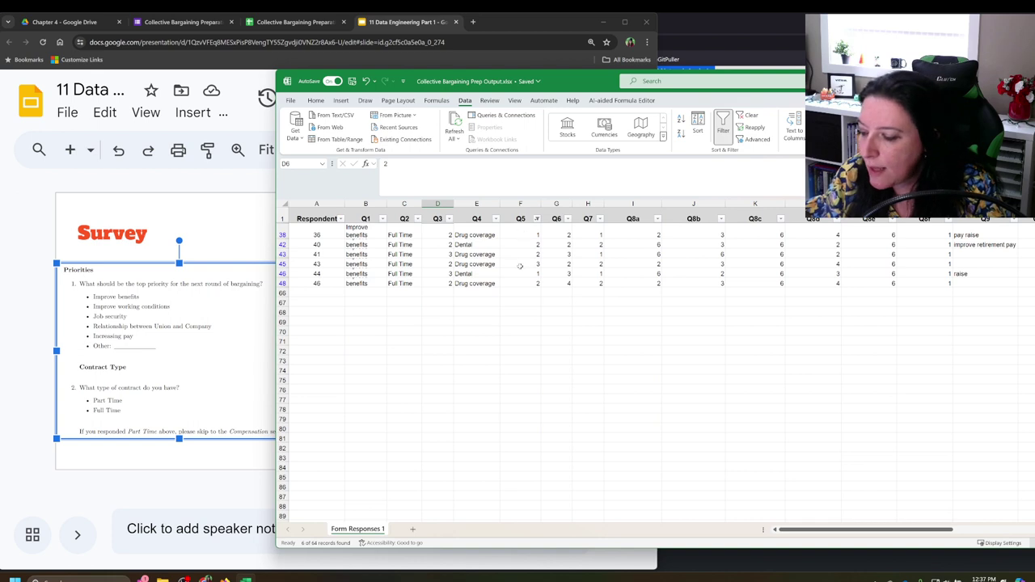
click(247, 329)
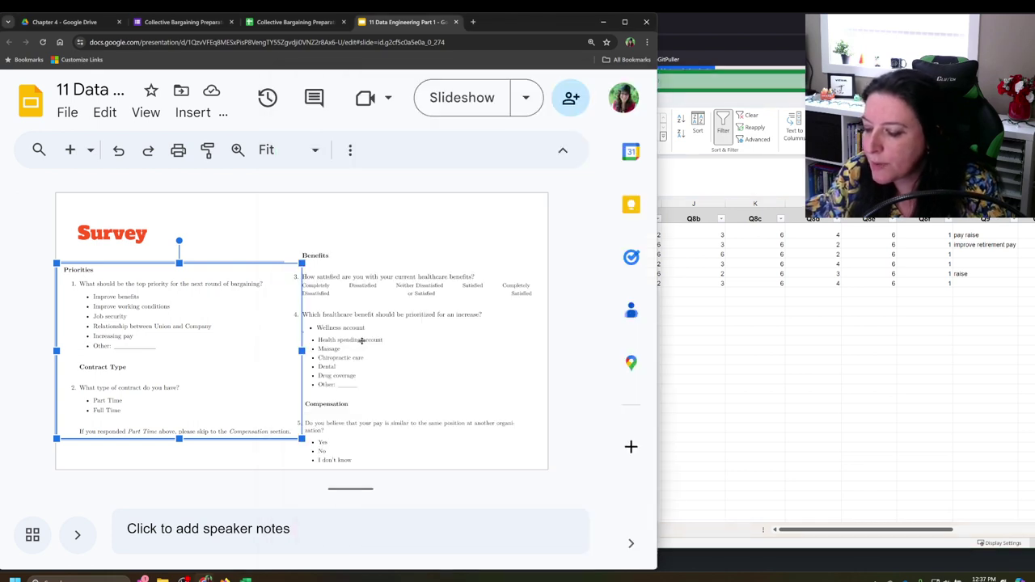
click(744, 345)
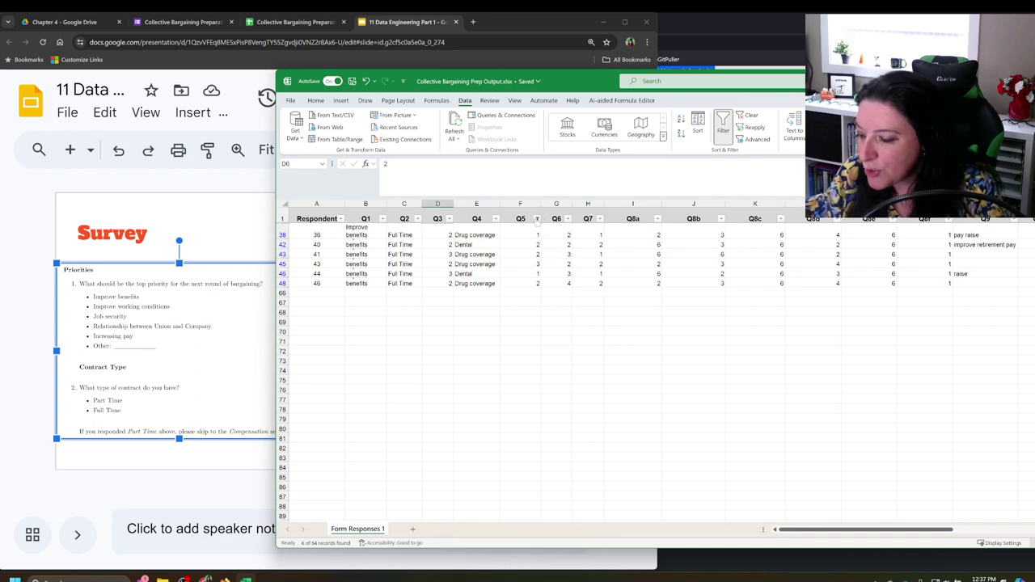
Change the Q5 filter to include only the answers I don't know, No and Yes.
click(537, 218)
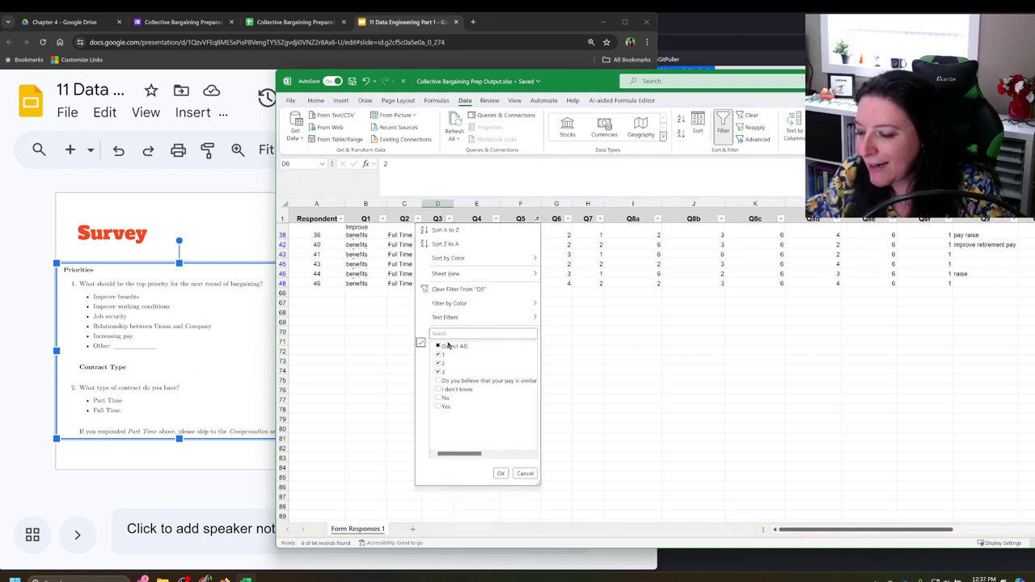
click(438, 390)
click(438, 398)
click(439, 407)
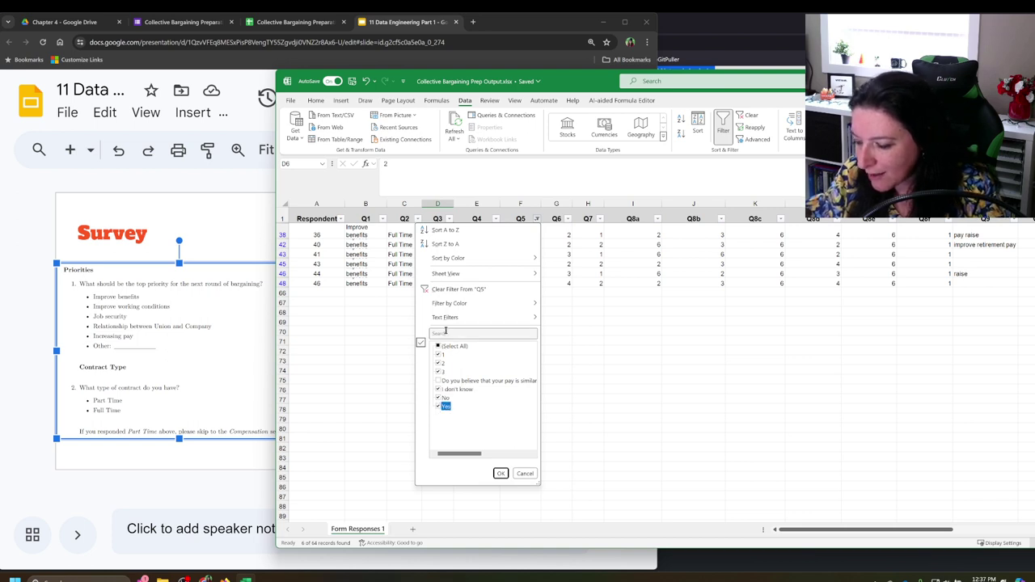
click(441, 355)
click(439, 363)
click(439, 372)
click(500, 473)
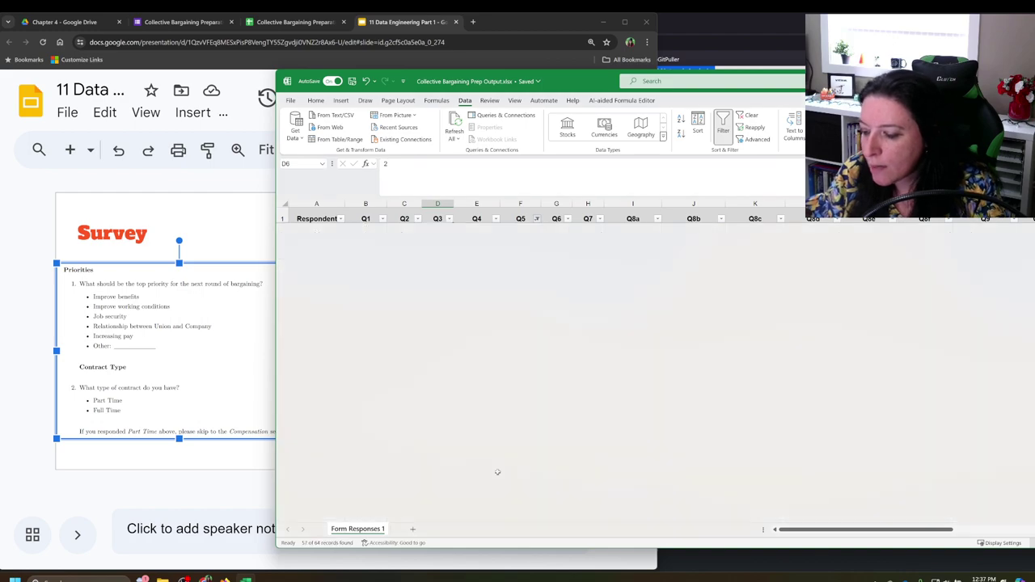
Review the Q5 answers in the filtered rows from the first respondent through the last.
scroll(512, 407, up, 6)
scroll(543, 332, down, 10)
scroll(544, 356, up, 9)
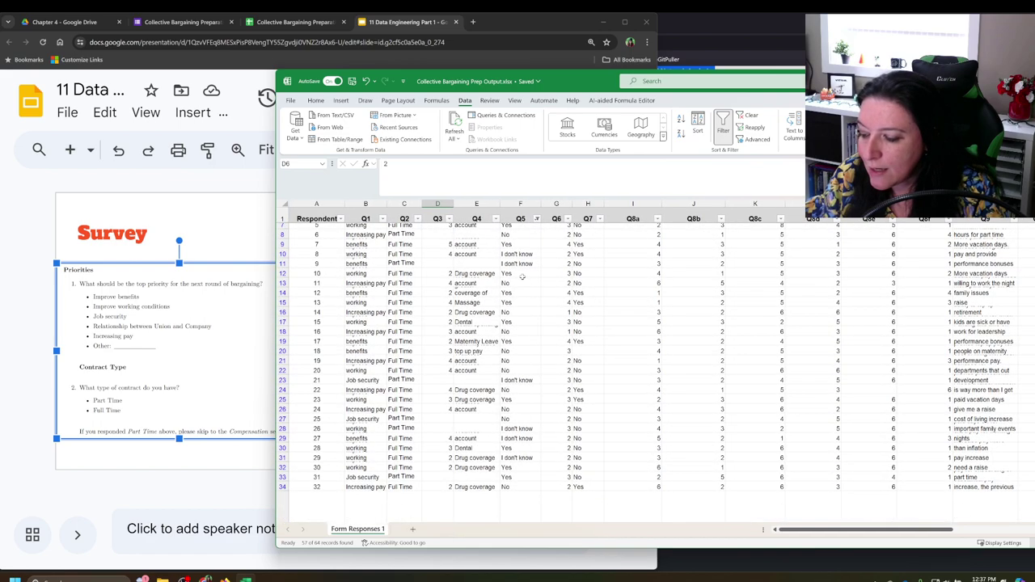
scroll(533, 372, up, 2)
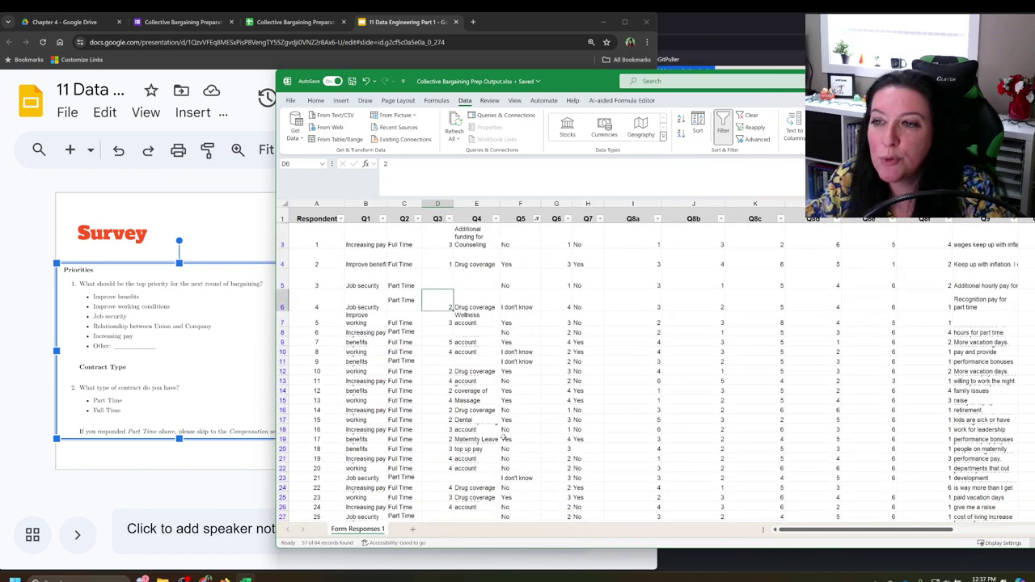
scroll(503, 438, down, 5)
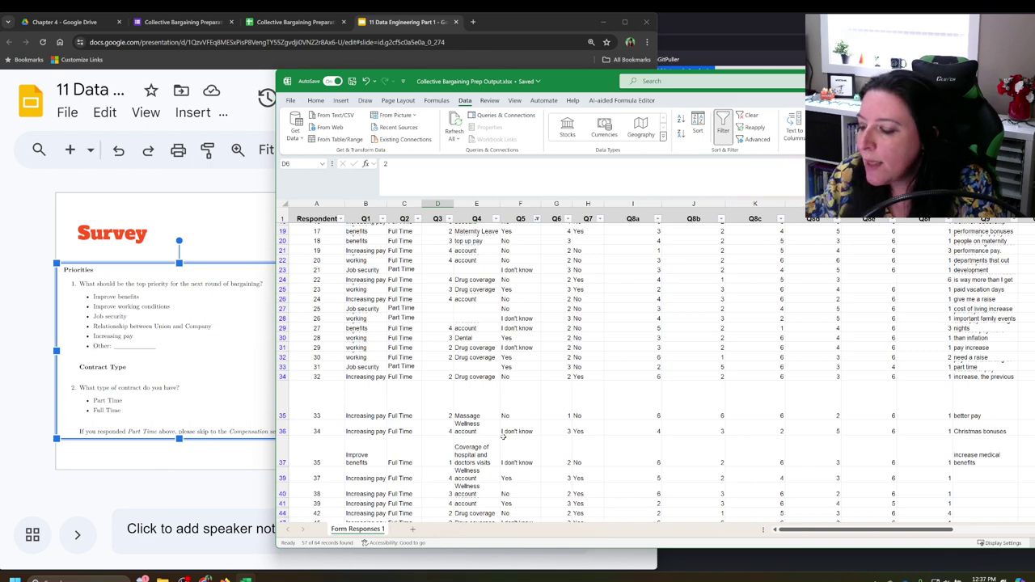
scroll(503, 438, down, 10)
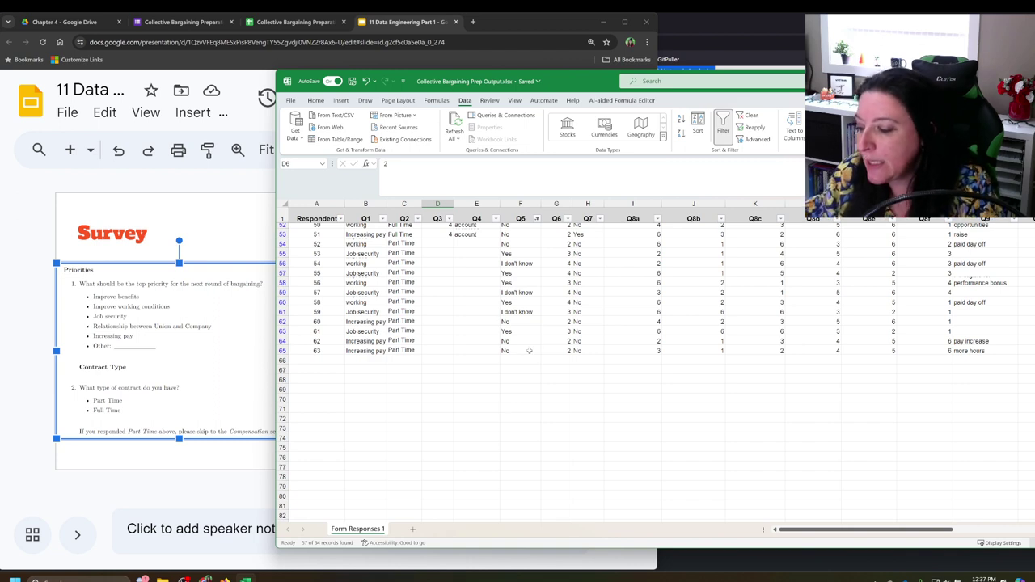
scroll(480, 400, up, 15)
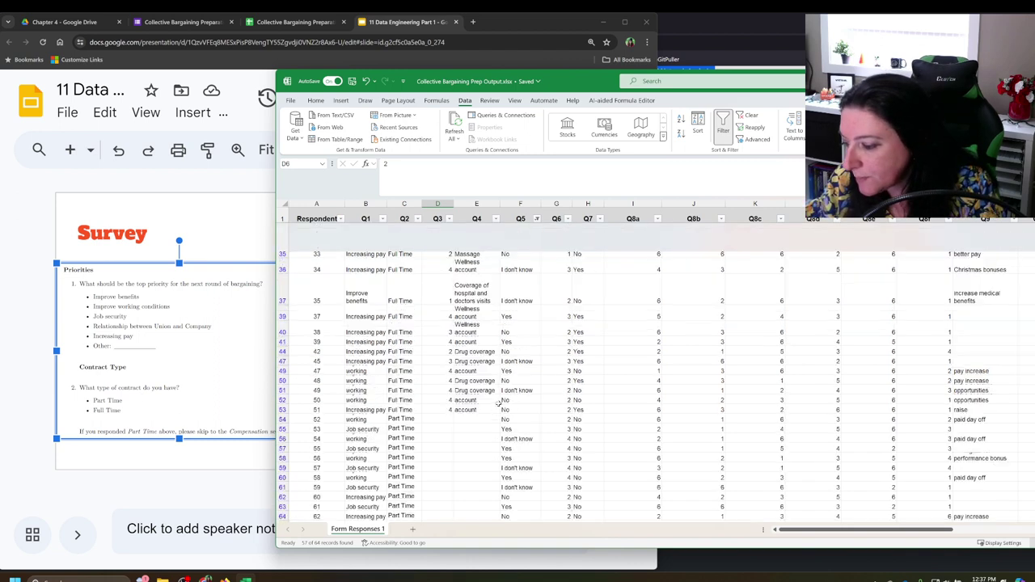
Check the Q8a, Q8b and Q8d filter lists against the 1 to 6 ranking in question 8 on the next survey slide.
click(659, 219)
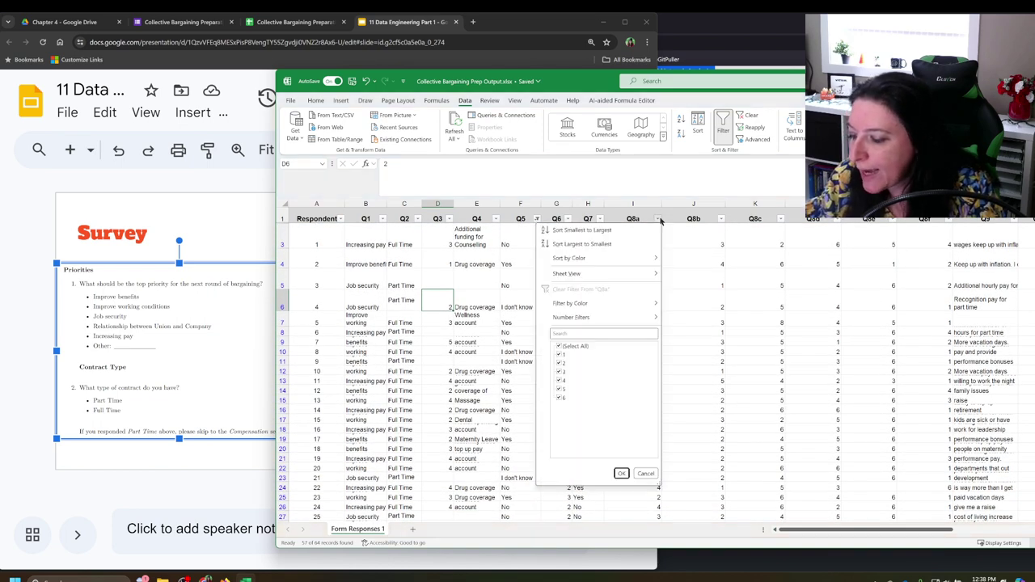
click(721, 221)
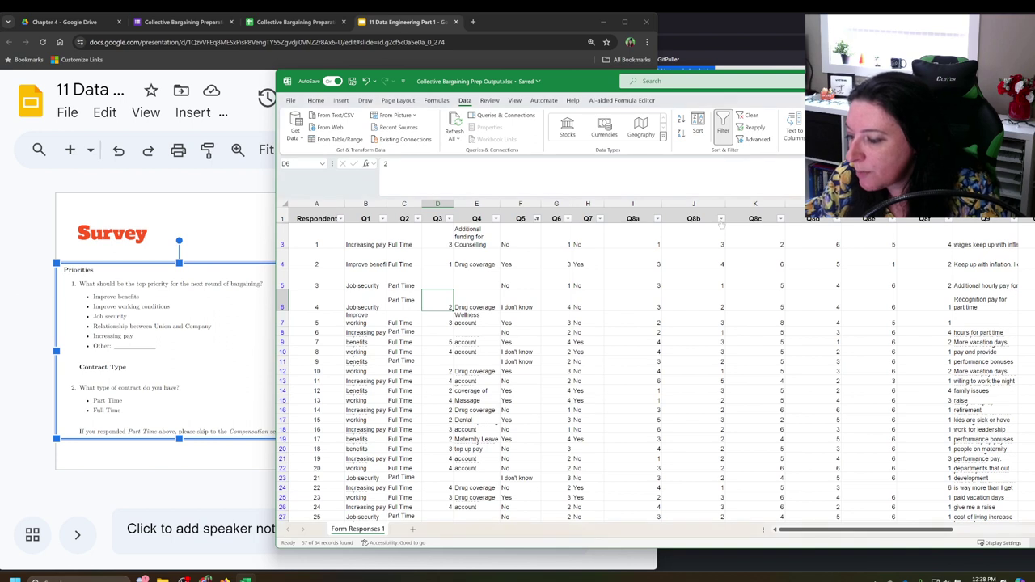
click(722, 220)
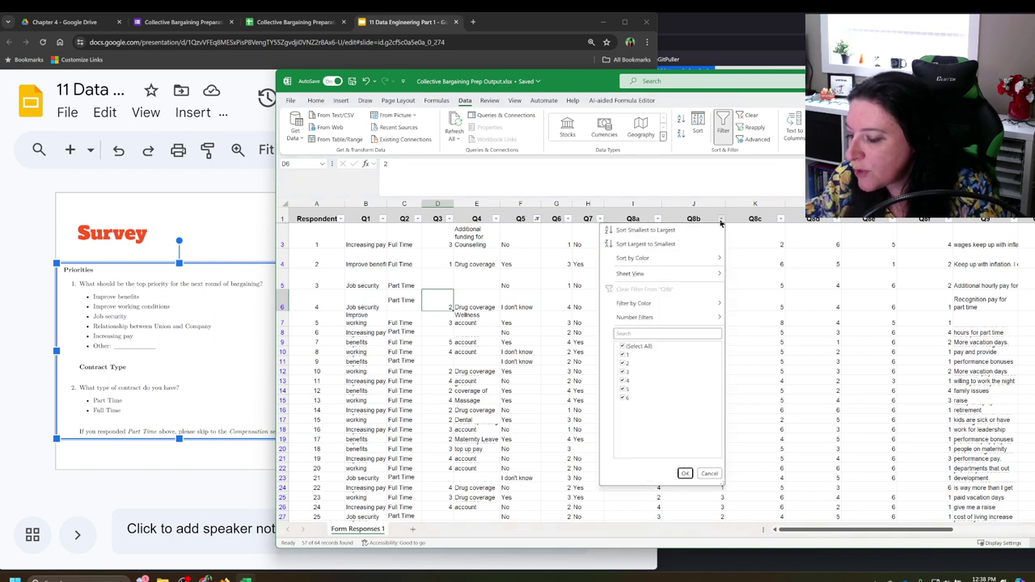
click(216, 374)
click(404, 423)
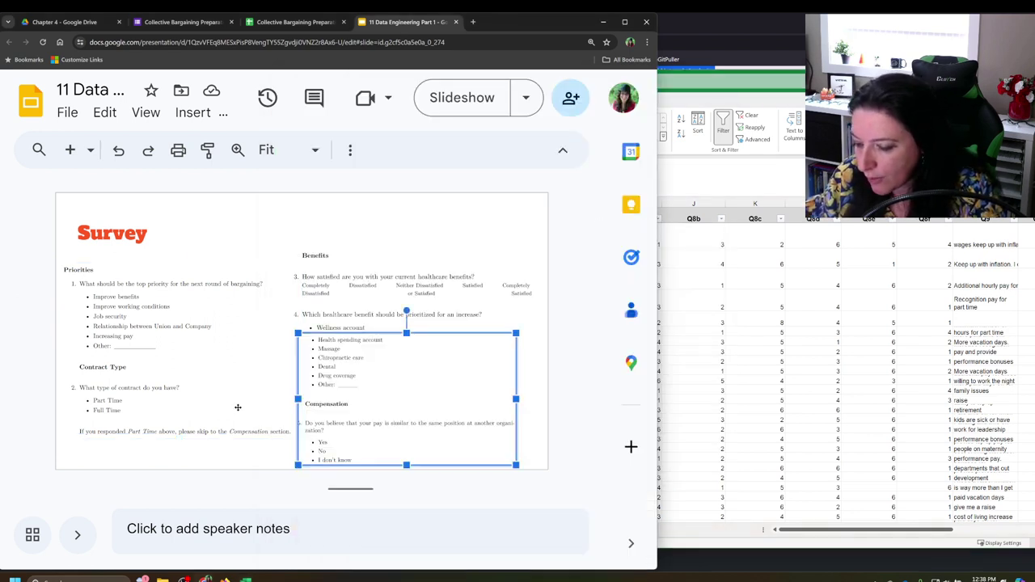
click(570, 317)
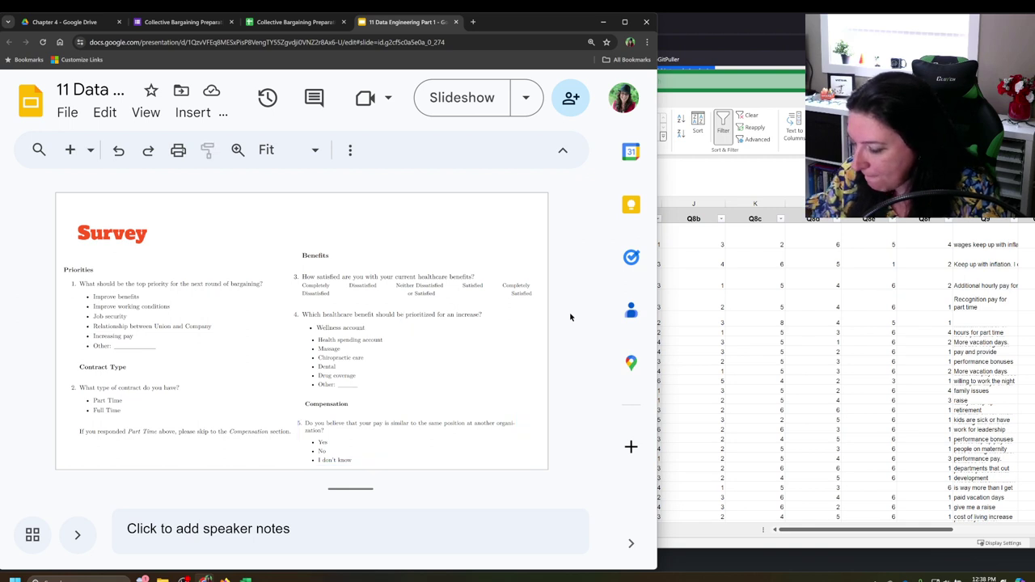
scroll(570, 317, down, 1)
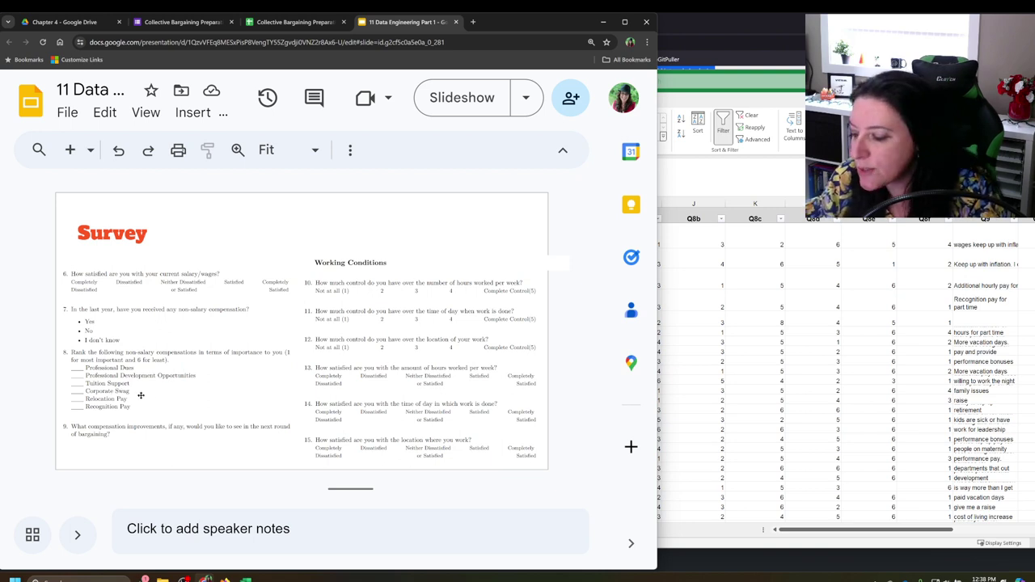
click(748, 338)
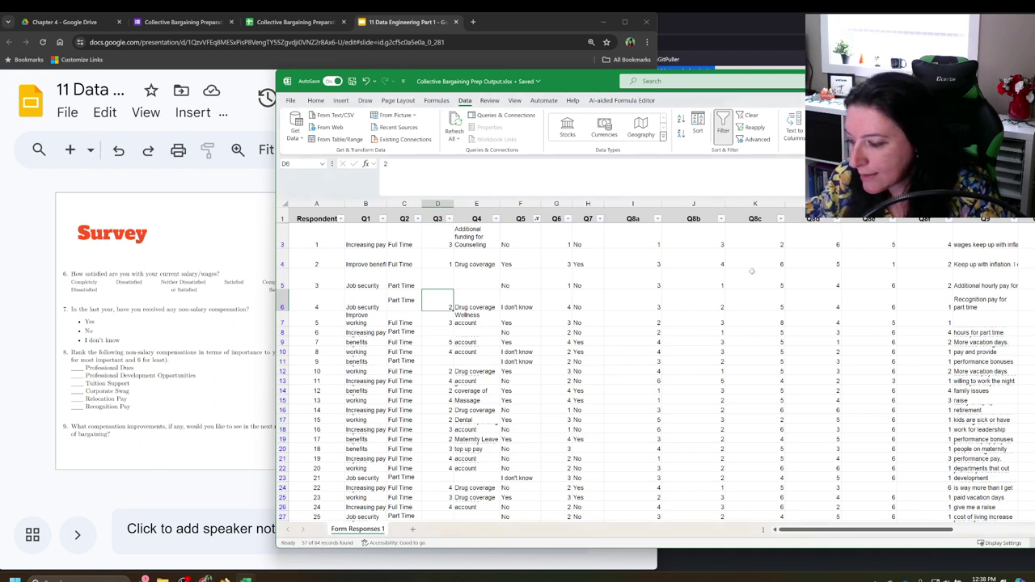
click(839, 219)
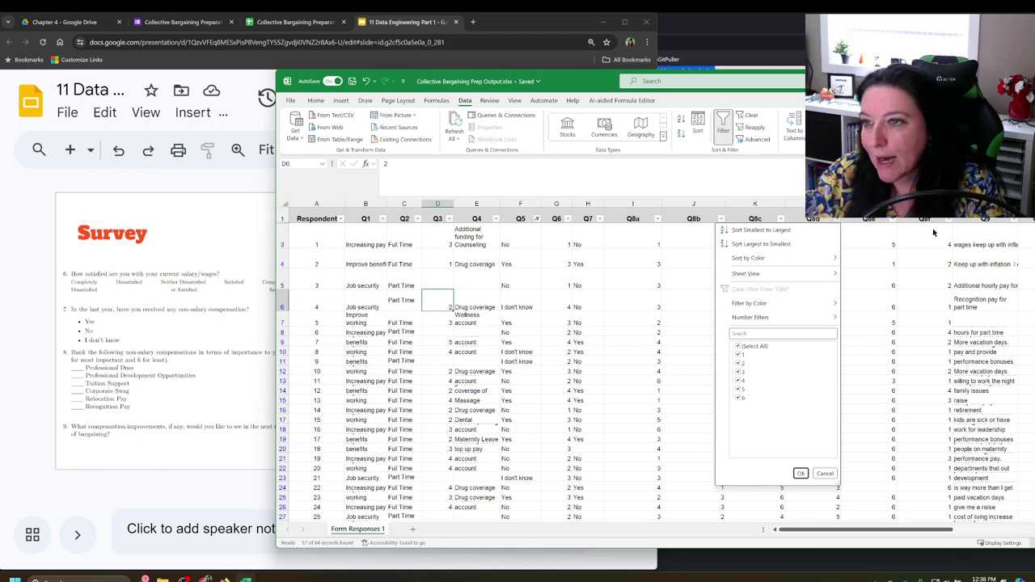
key(Escape)
Look through the open-ended responses in the Q9 filter list down to the blanks, without applying a filter.
scroll(915, 313, right, 3)
scroll(914, 314, right, 3)
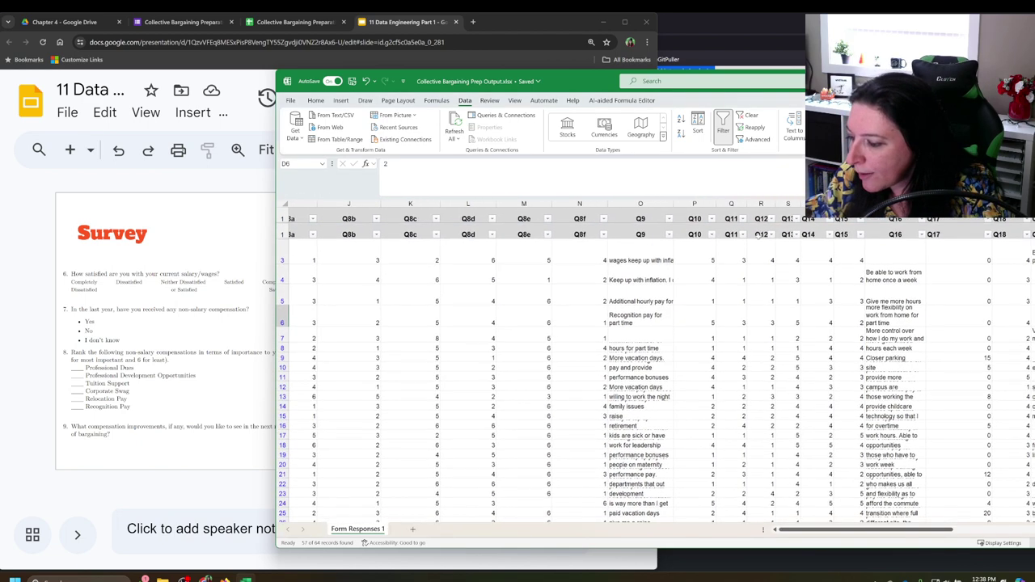
click(663, 219)
scroll(609, 361, down, 5)
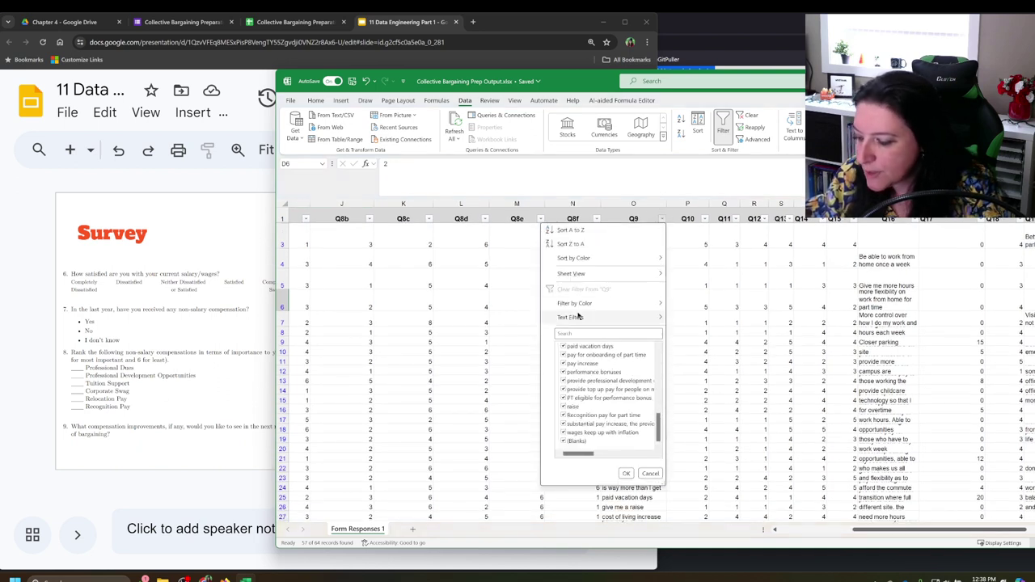
click(797, 279)
Compare the values in the Q10 filter list with the working conditions rating scales on the survey slide.
click(703, 219)
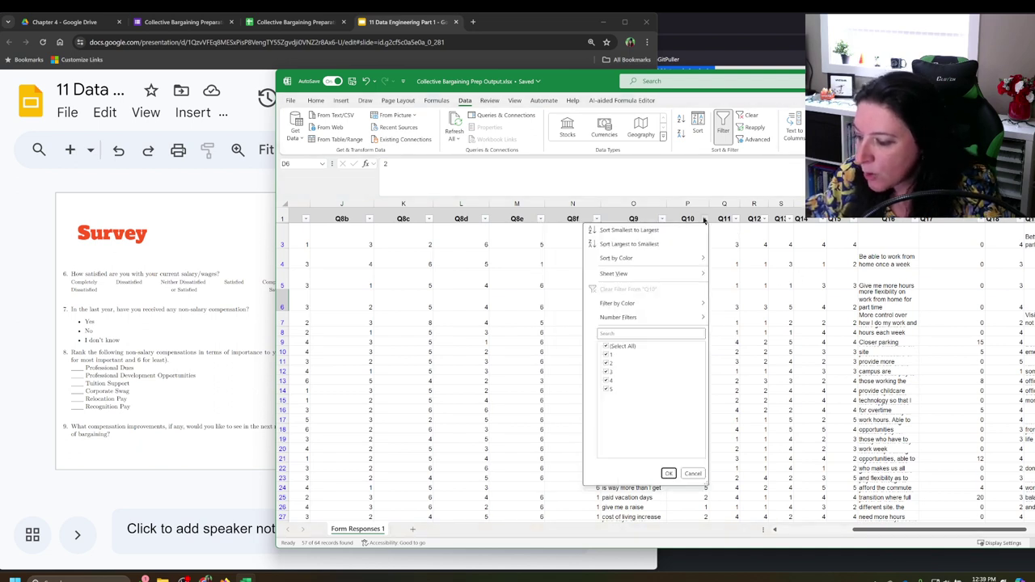
click(120, 385)
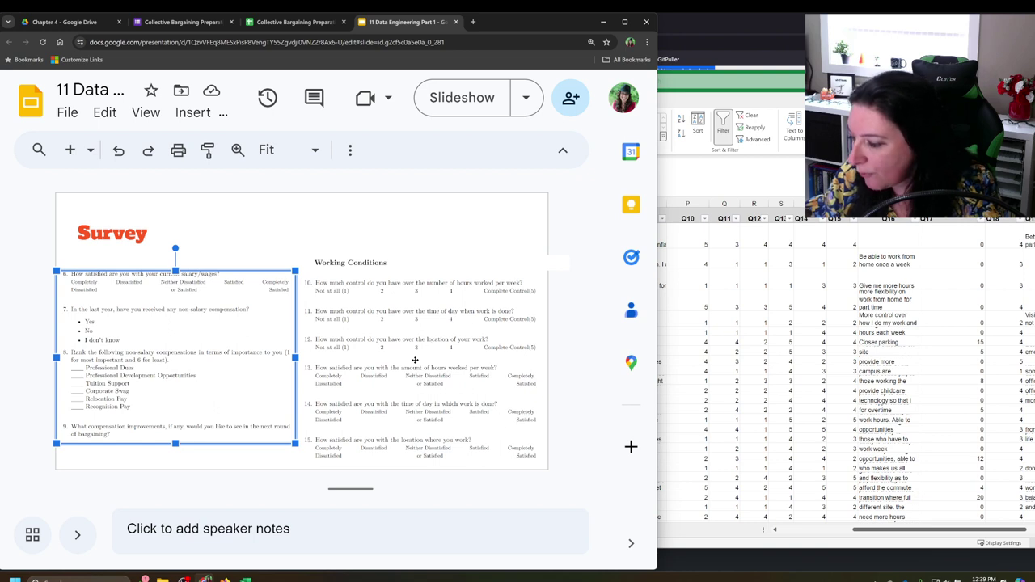
click(784, 368)
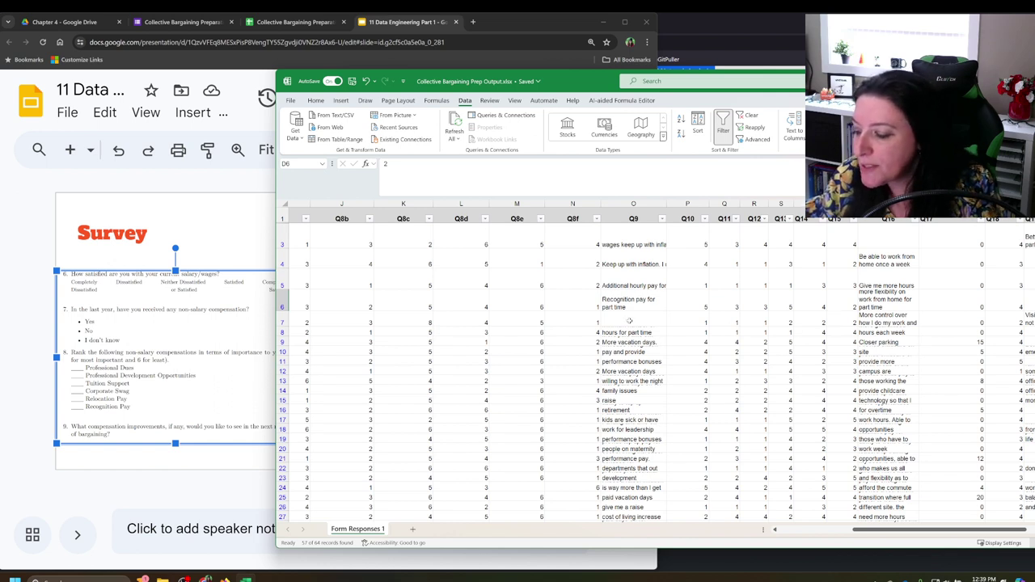
click(233, 460)
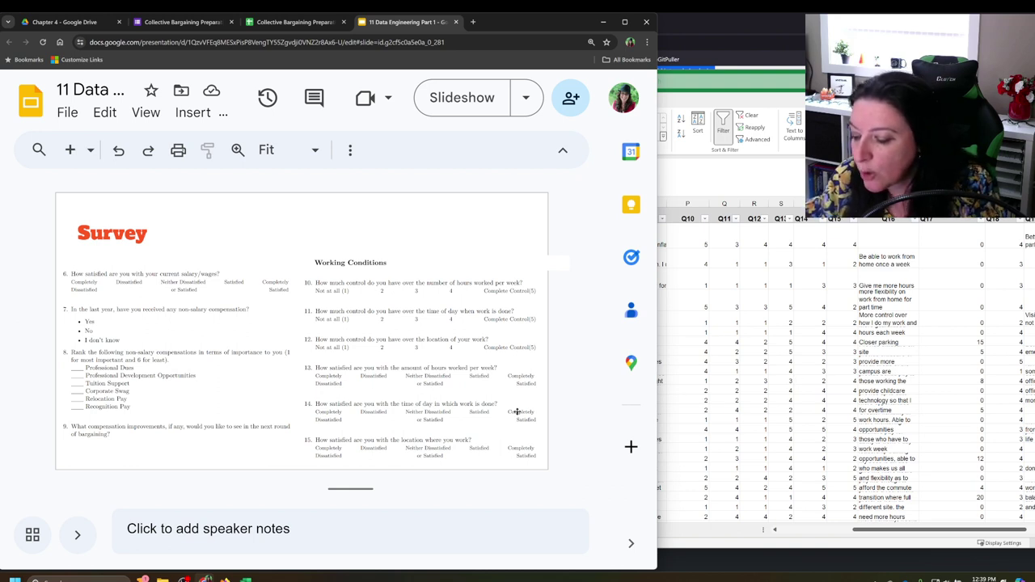
click(791, 407)
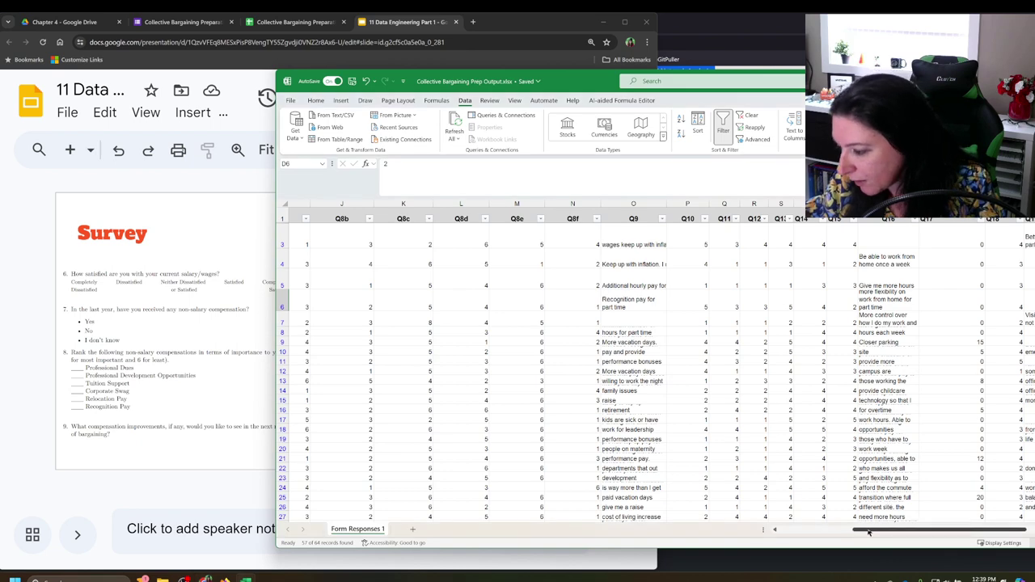
Check the Q17 overtime hours in its filter list against question 17 on the next survey slide, leaving every value included.
drag(872, 530, 958, 529)
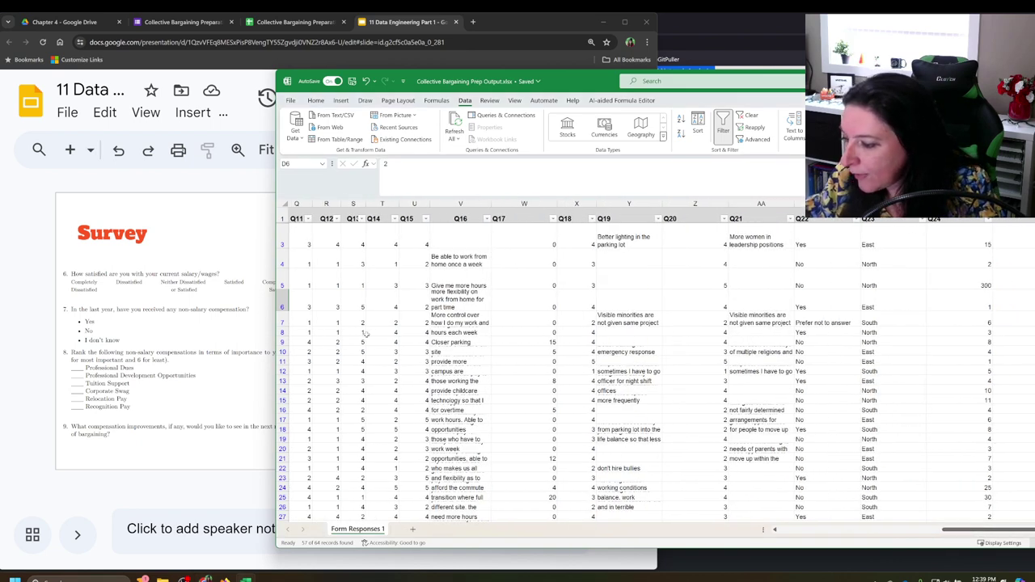
click(152, 433)
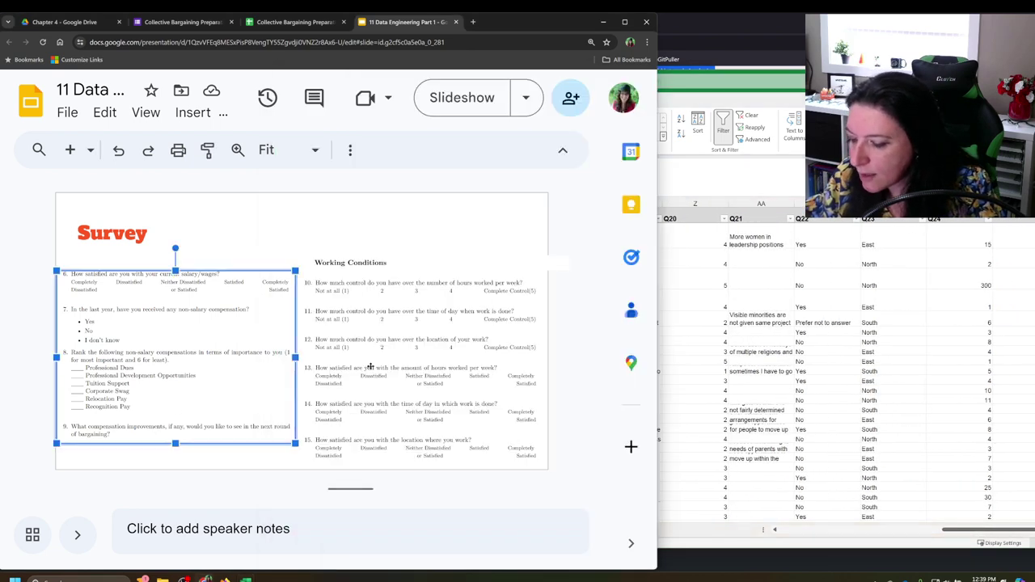
key(Page_Down)
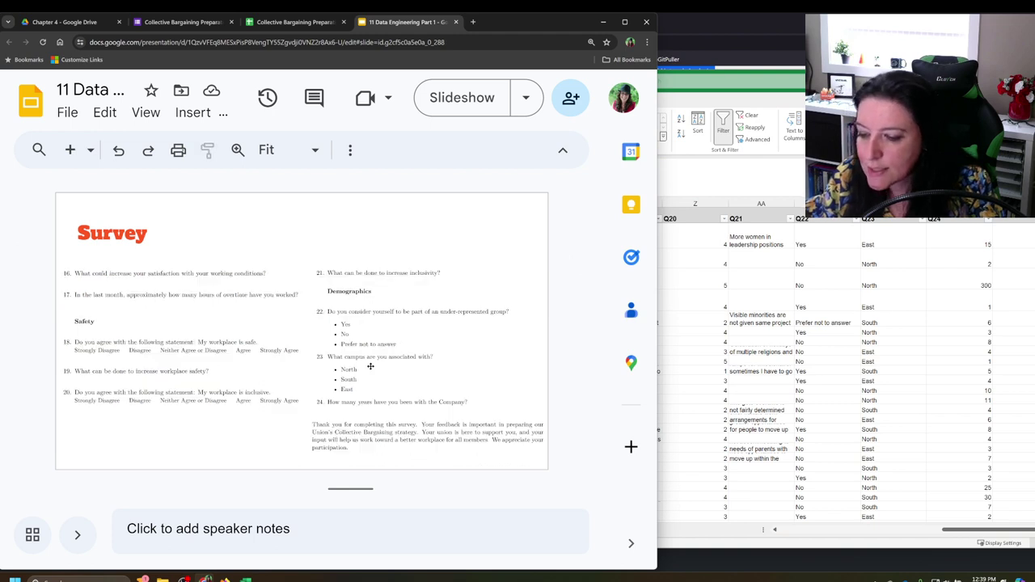
click(724, 287)
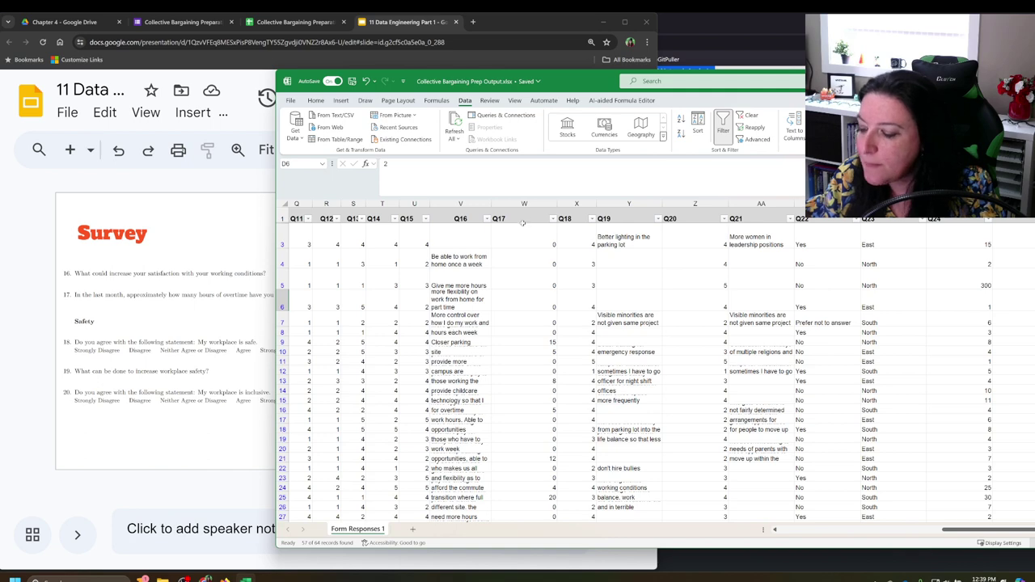
click(150, 354)
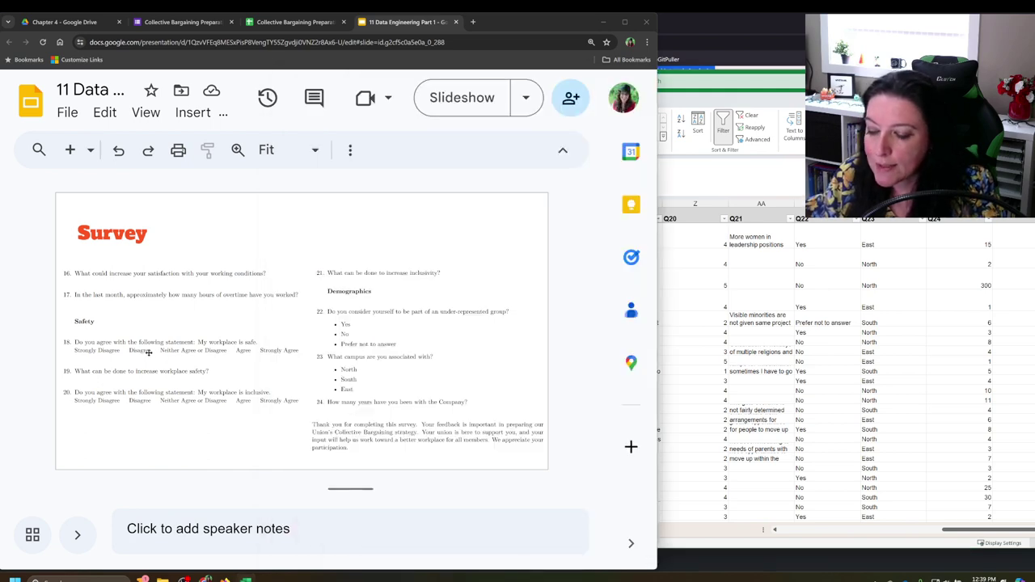
click(802, 310)
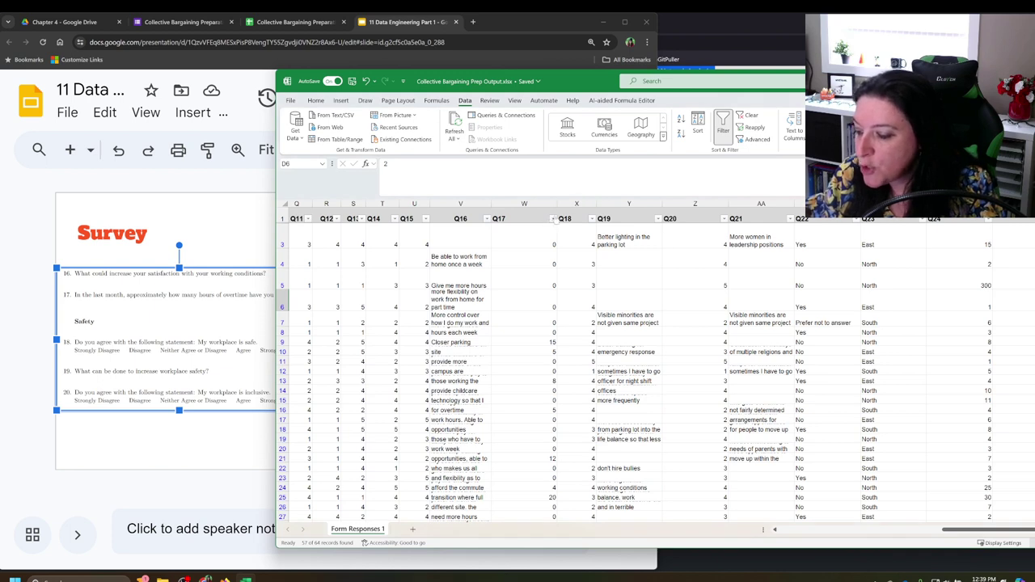
click(553, 219)
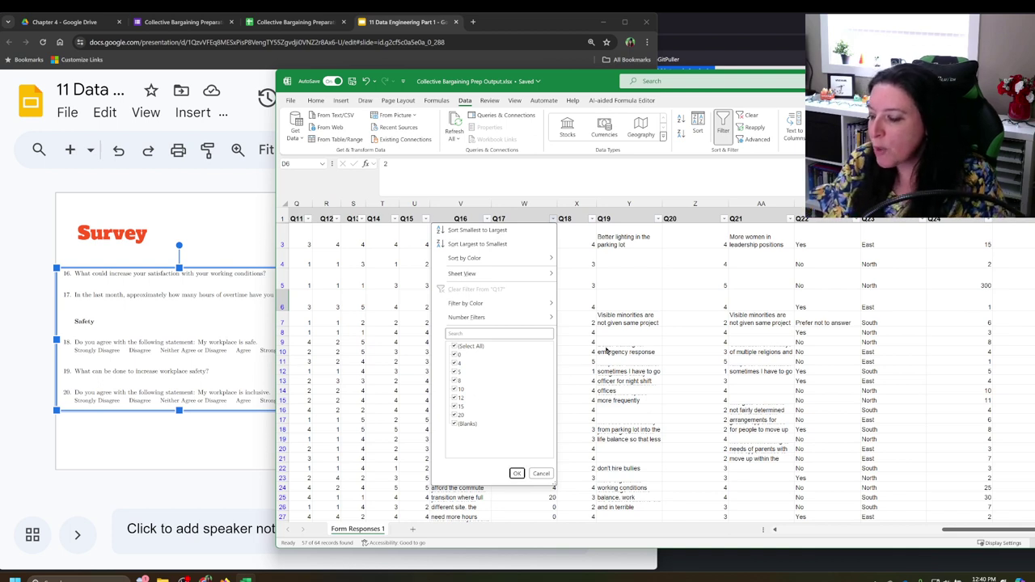
click(517, 473)
Compare the Q18 filter list with the five-point agreement scale for workplace safety, keeping every value selected.
click(592, 216)
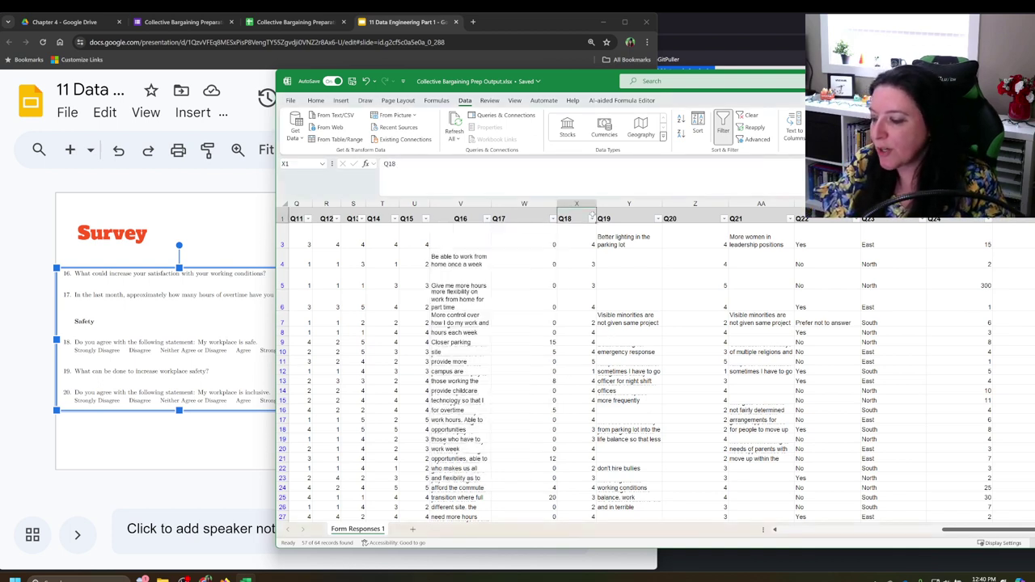
click(592, 217)
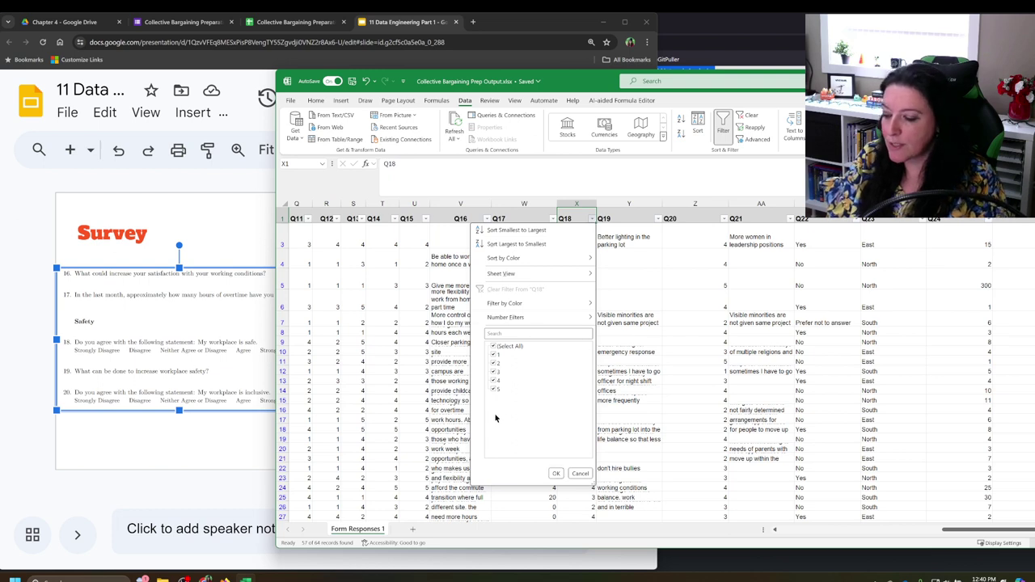
click(555, 473)
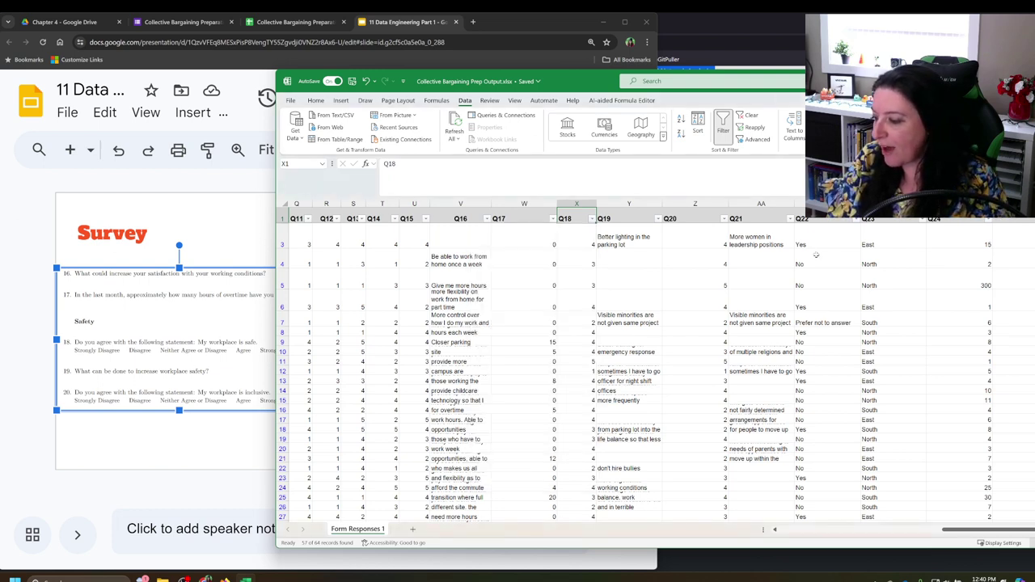
Check the Q22 and Q23 filter lists against the under-represented group and campus answer options on the survey slide.
click(211, 443)
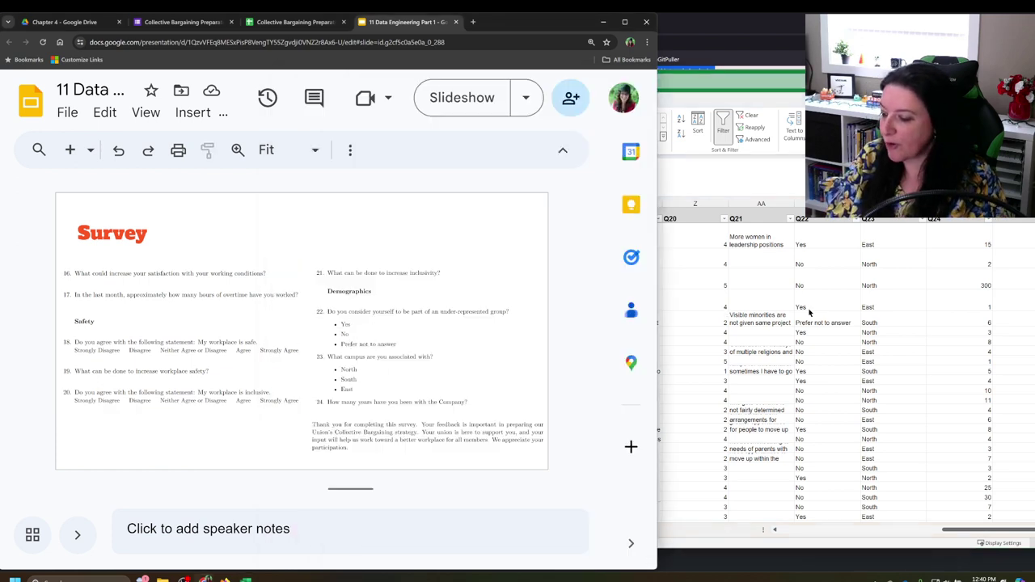
click(853, 224)
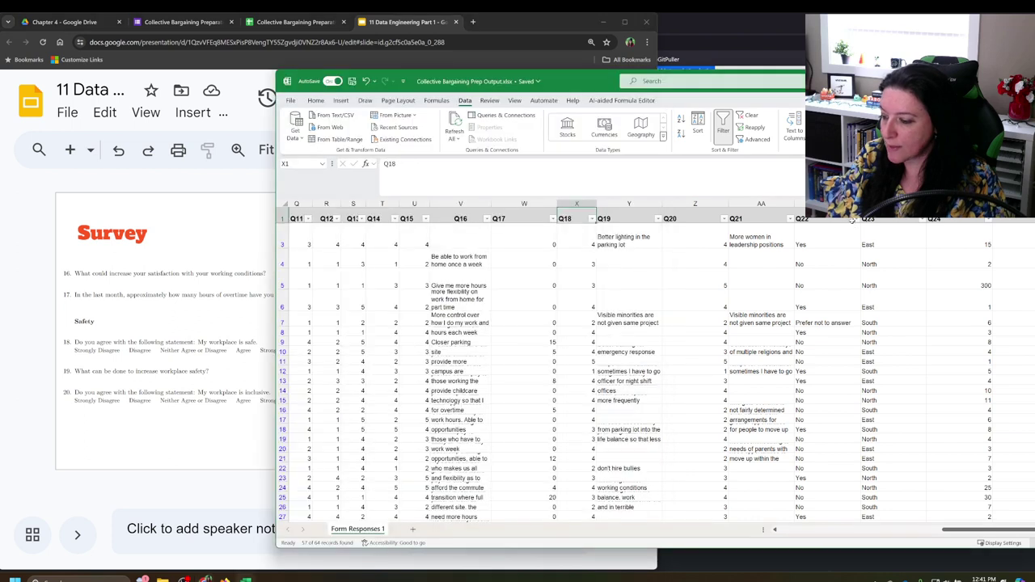
click(857, 219)
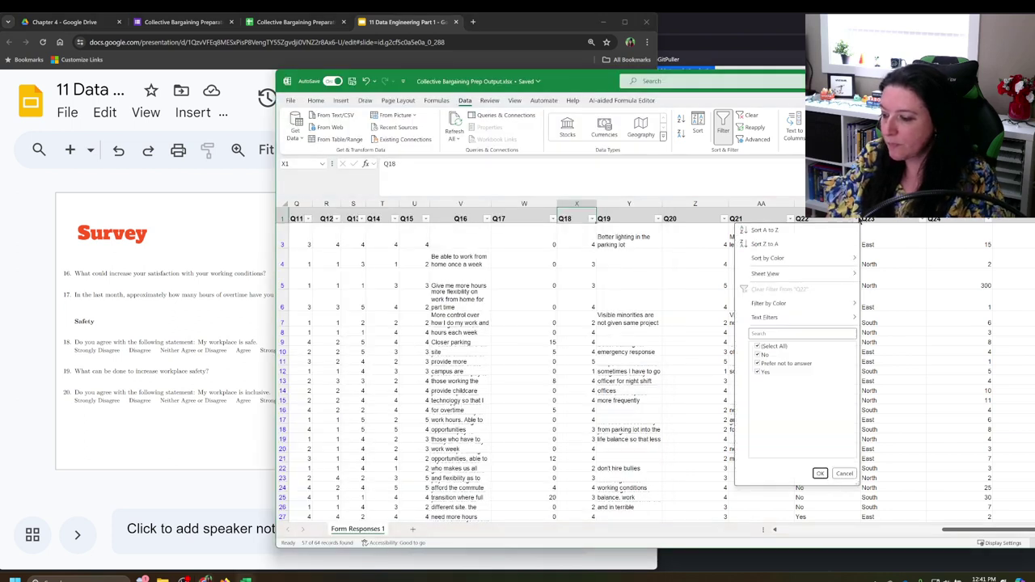
key(Escape)
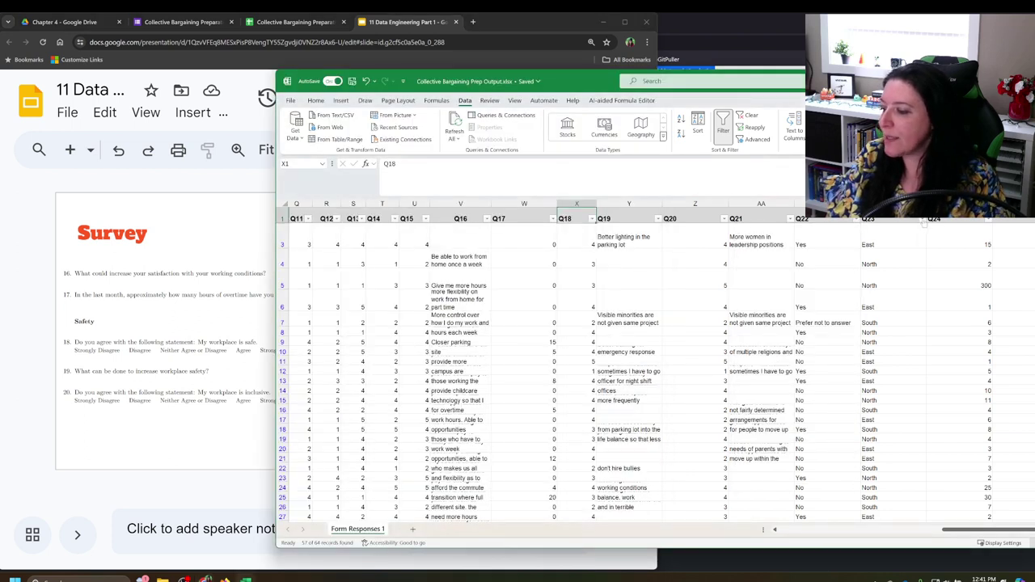
click(922, 219)
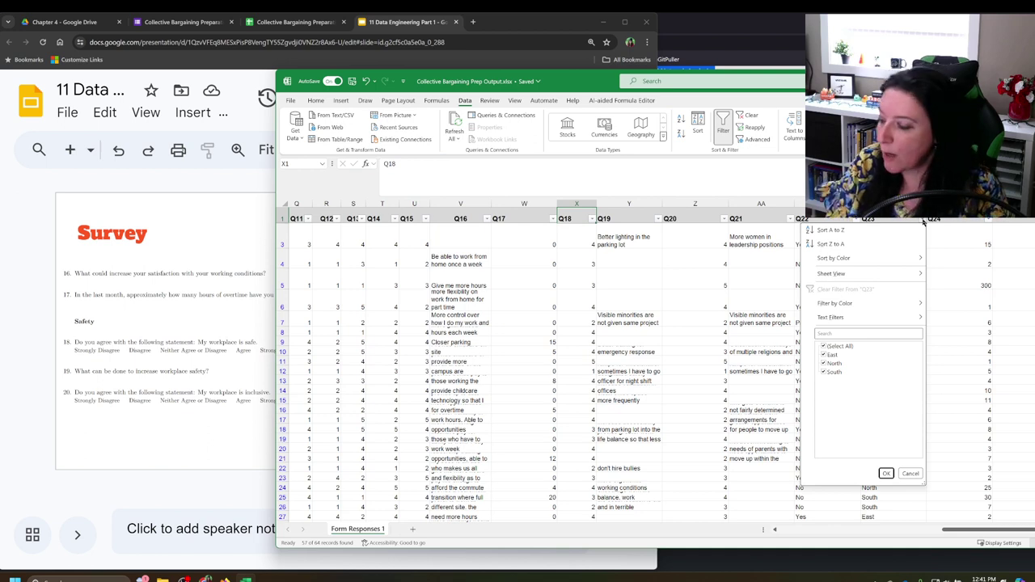
key(Escape)
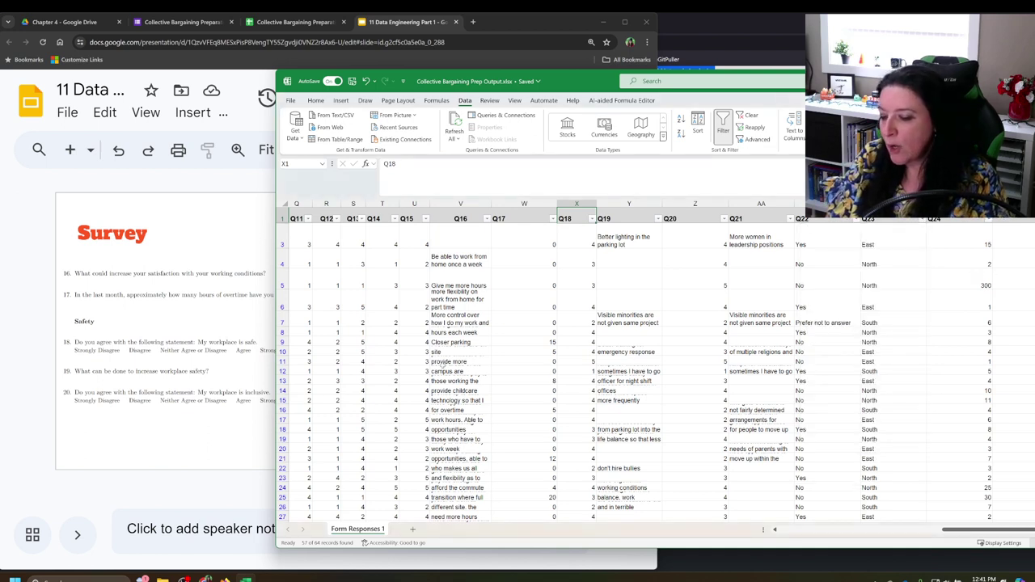
Check Q24 against the years-with-the-Company question on the slide and filter the column to show only the value 300.
click(238, 423)
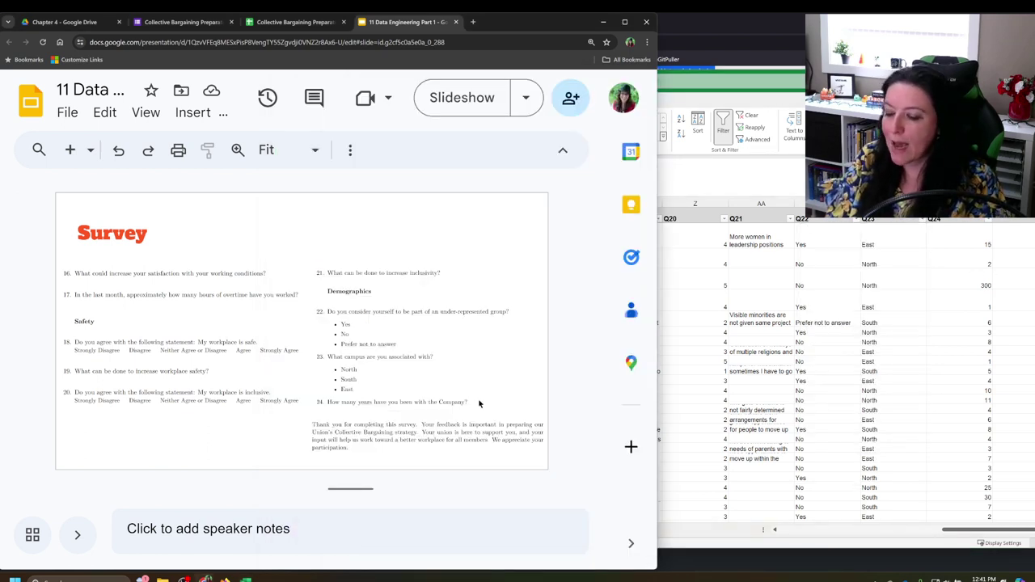
key(alt+Tab)
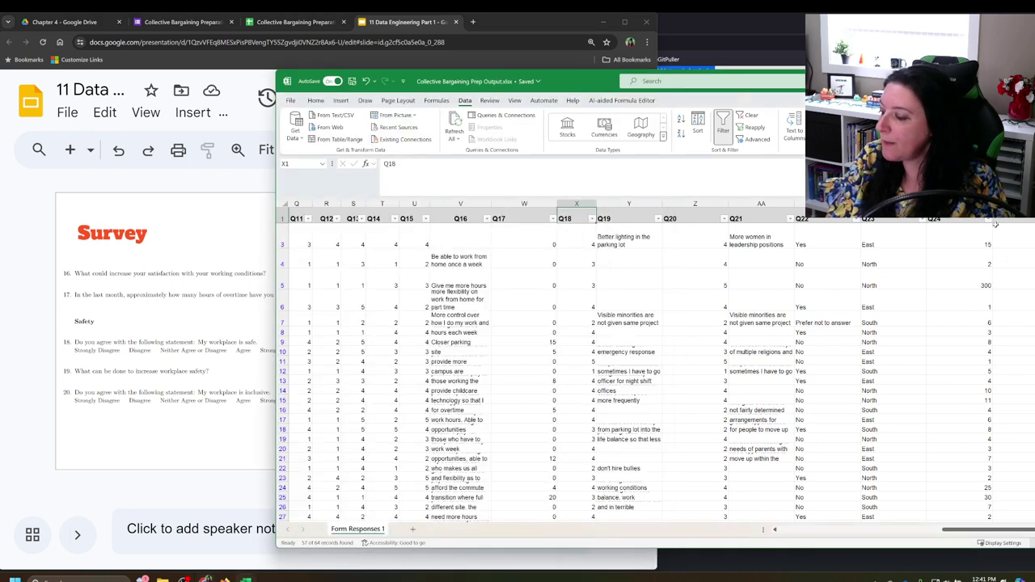
click(989, 219)
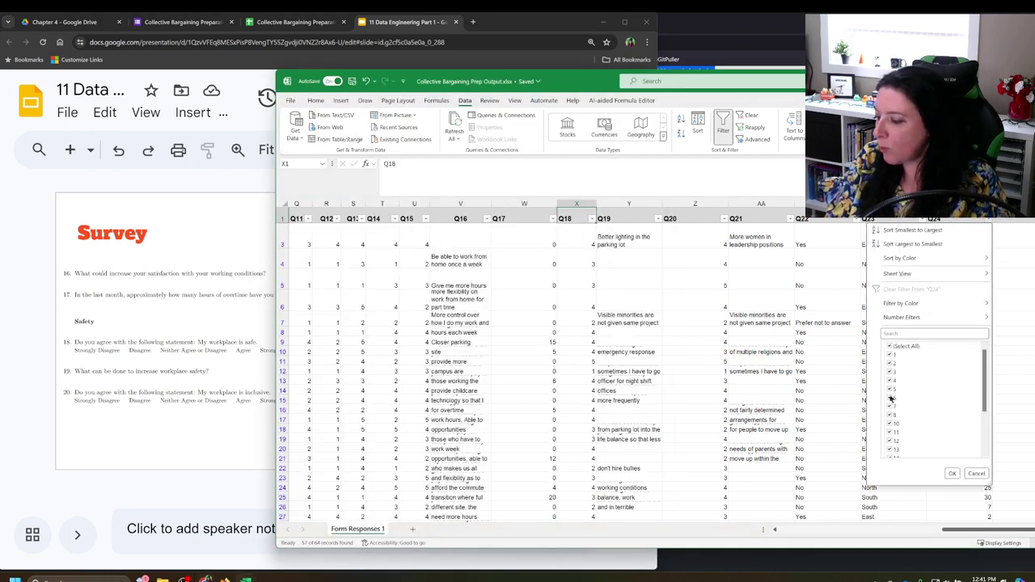
scroll(912, 392, down, 3)
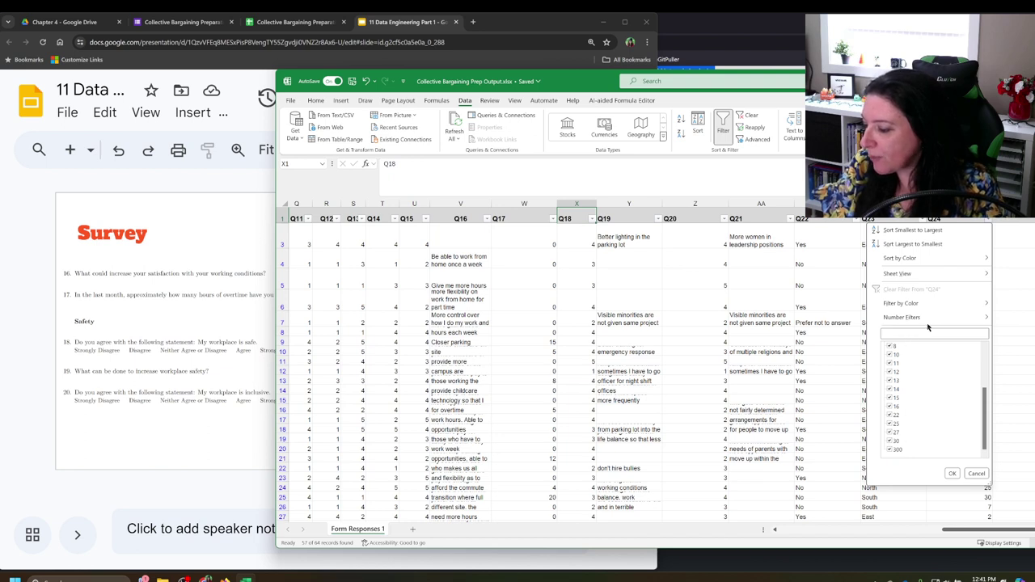
scroll(903, 348, up, 5)
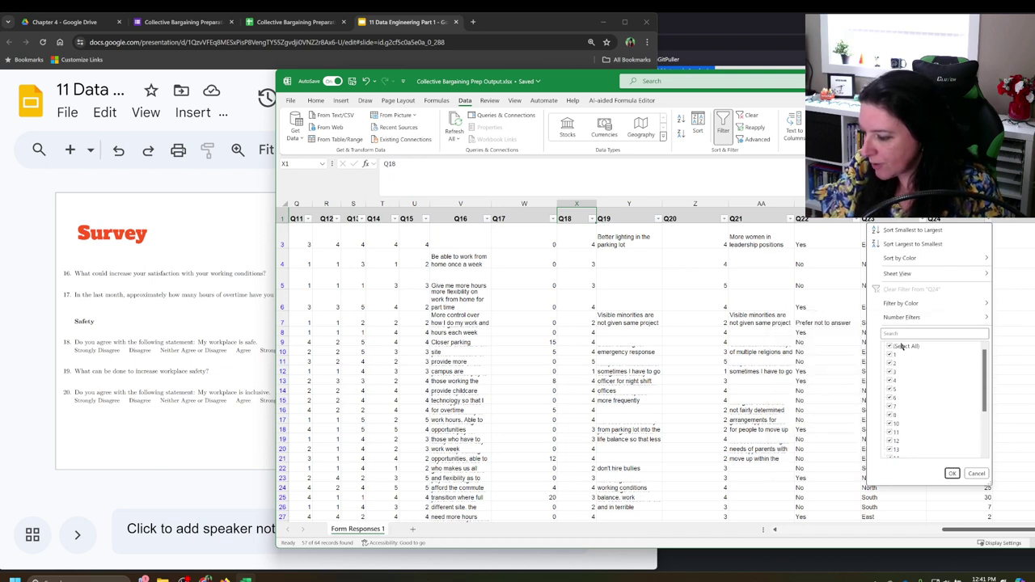
click(900, 346)
scroll(904, 394, down, 3)
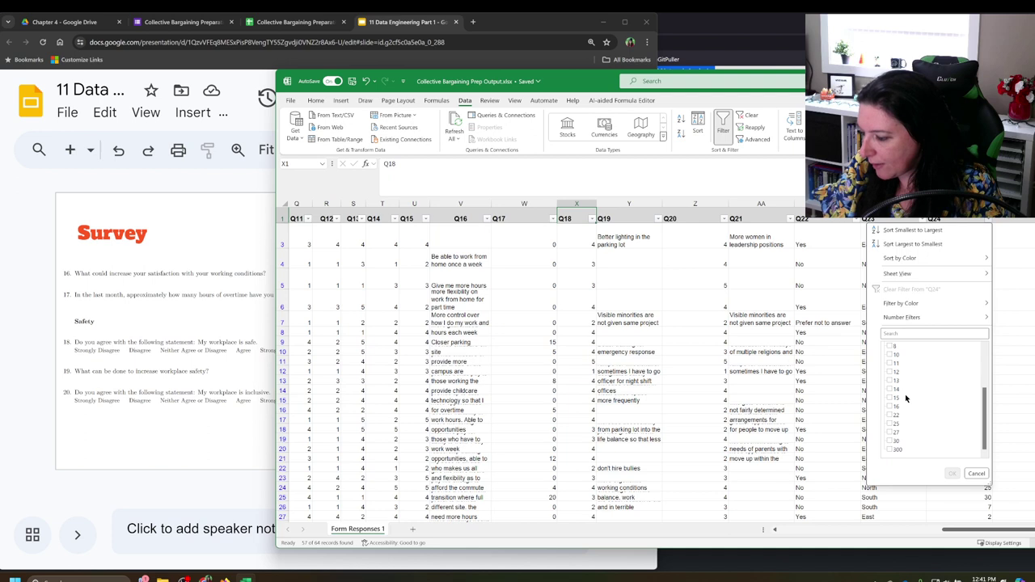
click(896, 450)
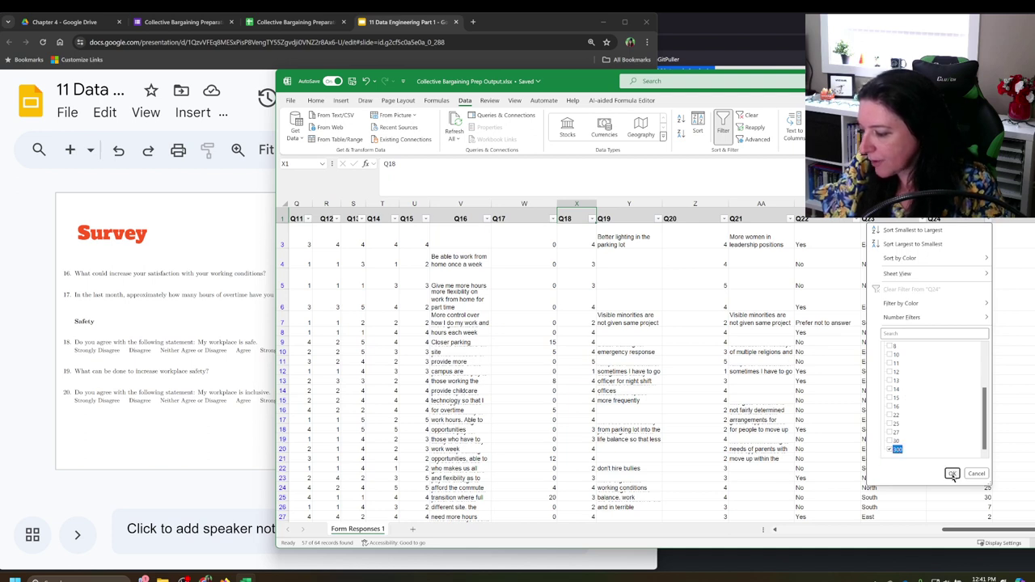
click(952, 473)
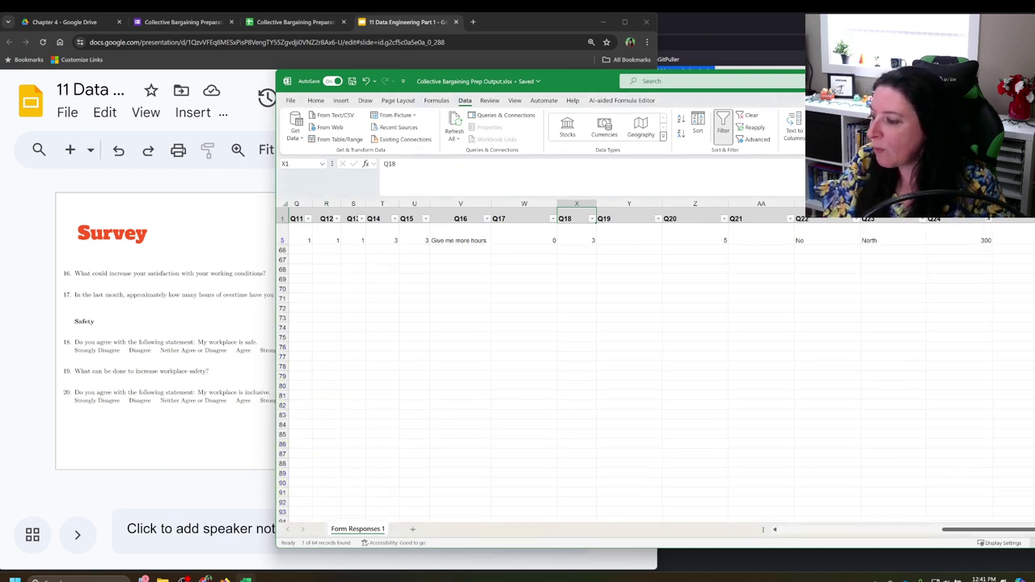
Delete the implausible Q24 value of 300 from the filtered response, leaving the cell blank.
click(975, 238)
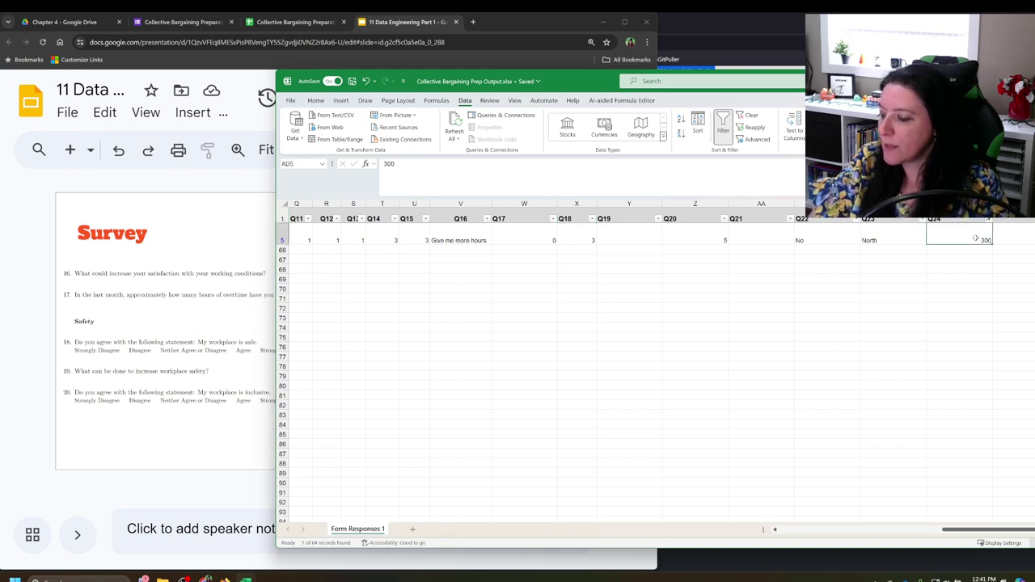
key(Delete)
key(Return)
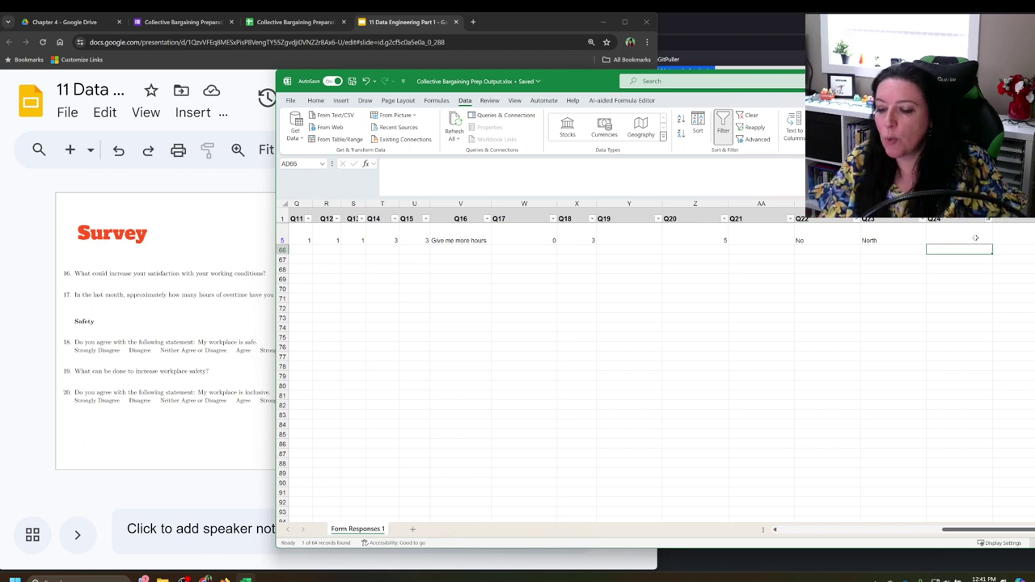
Switch to the Google Slides deck, present it full screen and advance to the Clean slide listing the four data checks.
click(162, 296)
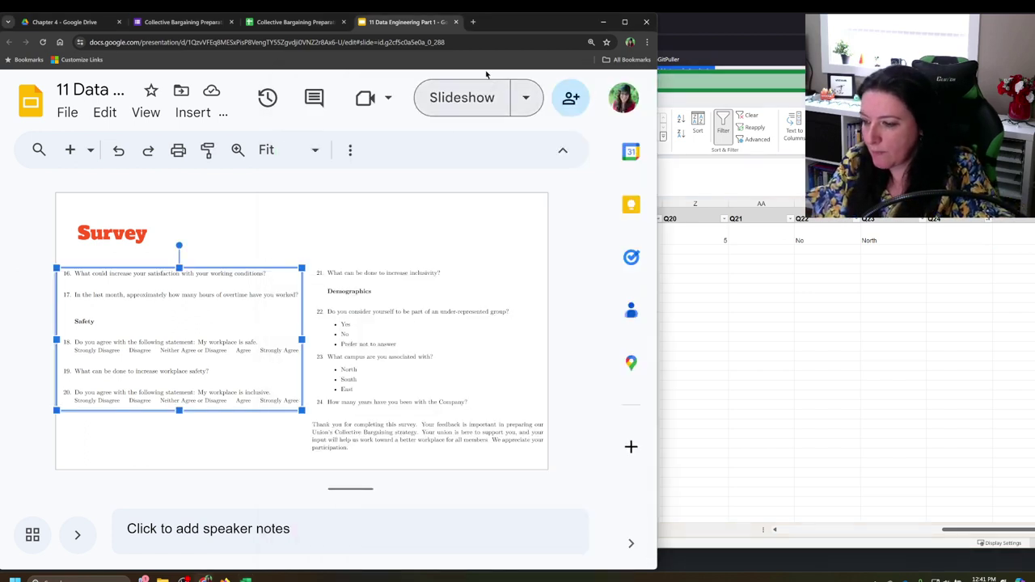
click(624, 22)
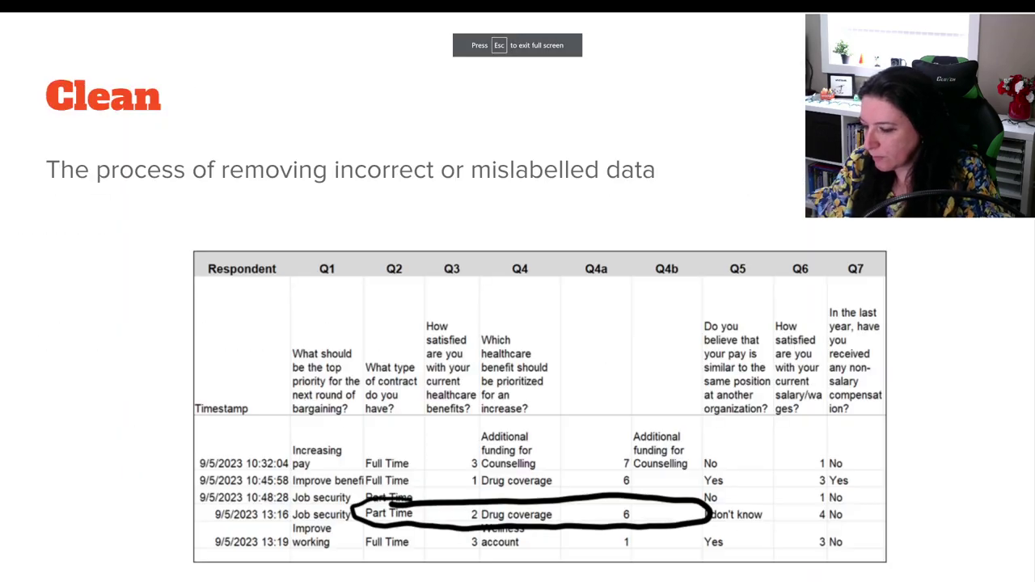
key(Right)
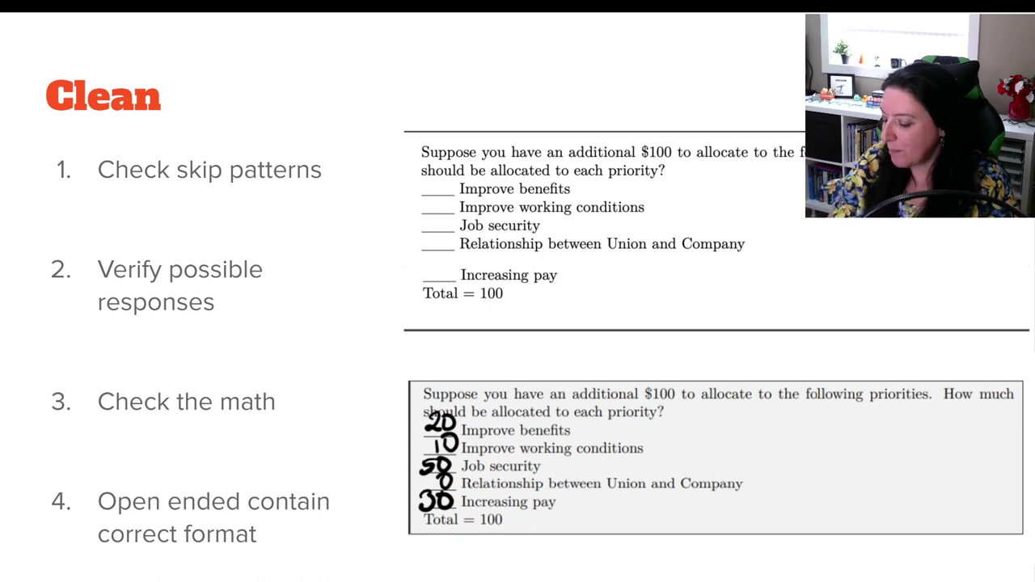
Go back through the presentation to the Data Engineering title slide and advance to the ETL overview slide.
key(Right)
key(Left)
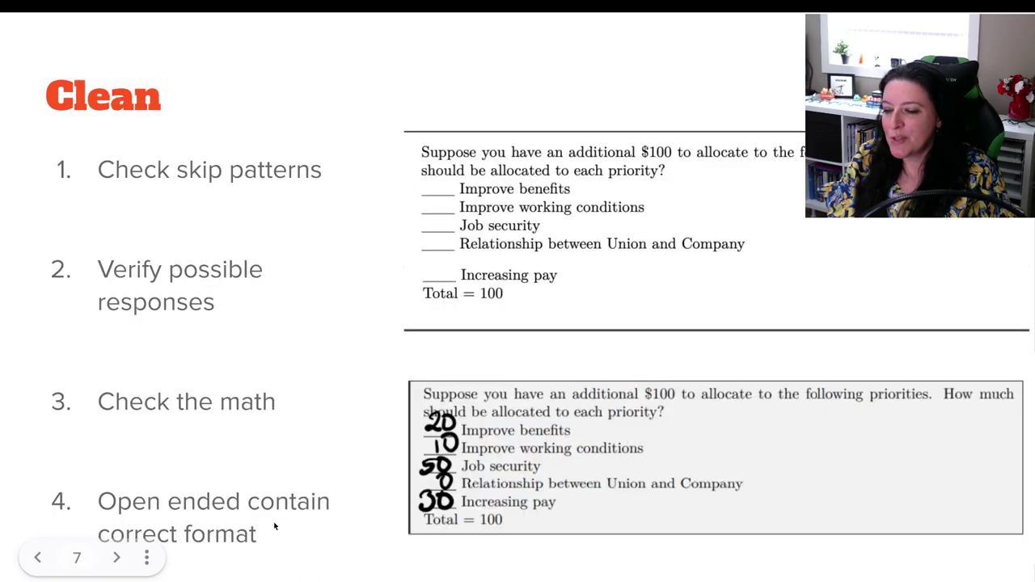
key(Left)
key(Left)
key(Left)
key(Left)
key(Left)
key(Left)
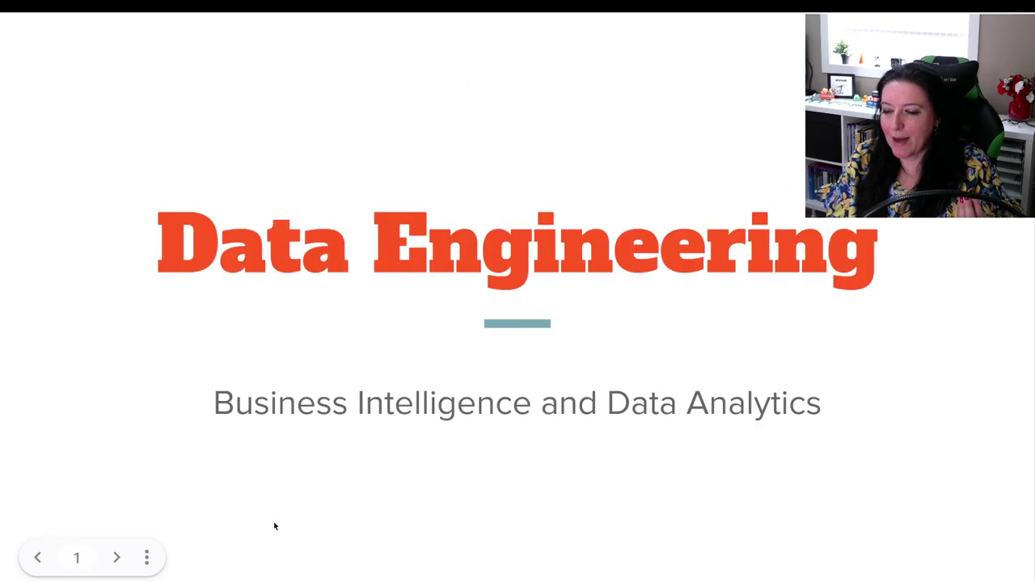
key(Right)
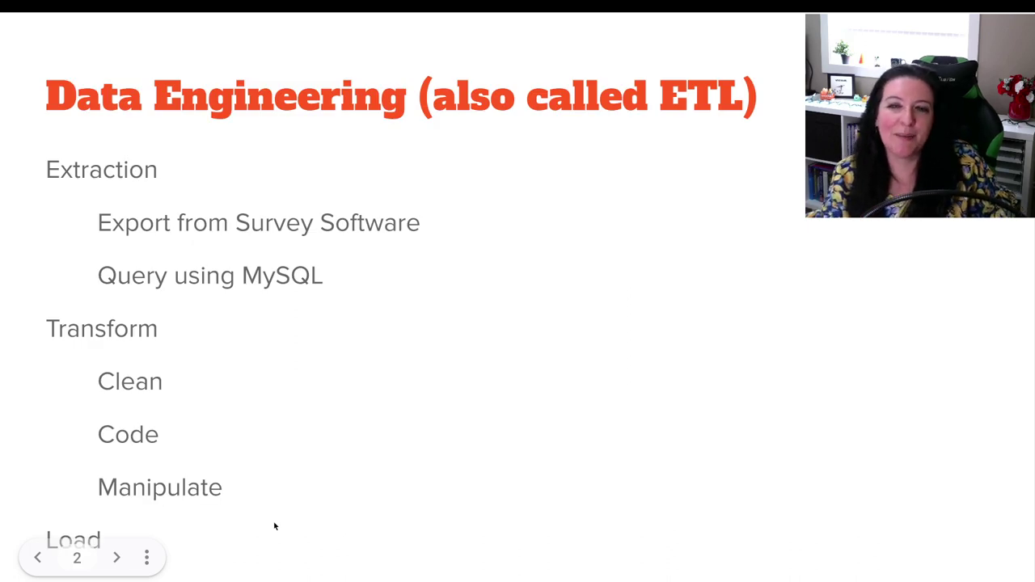